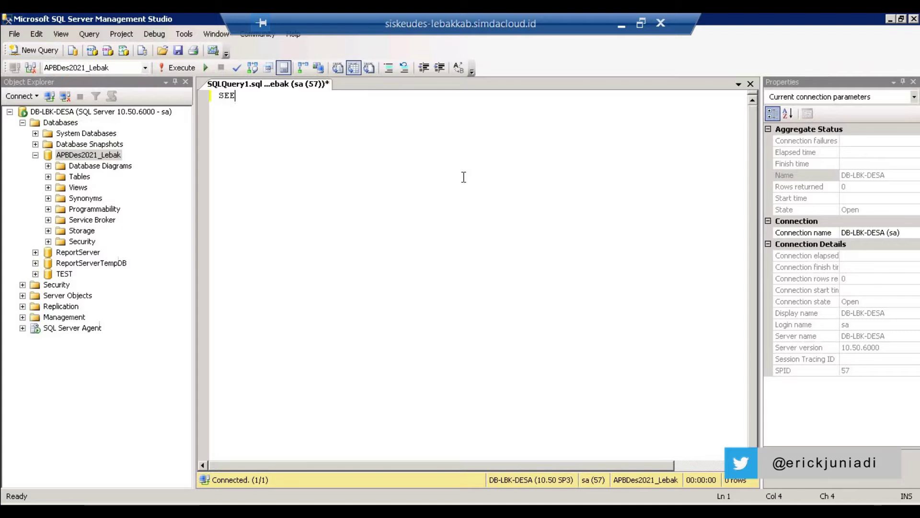
# - Run SELECT * FROM Ta_UserLog (6261 rows), then add ORDER BY TglLogin DESC below it
pyautogui.write('CT ')
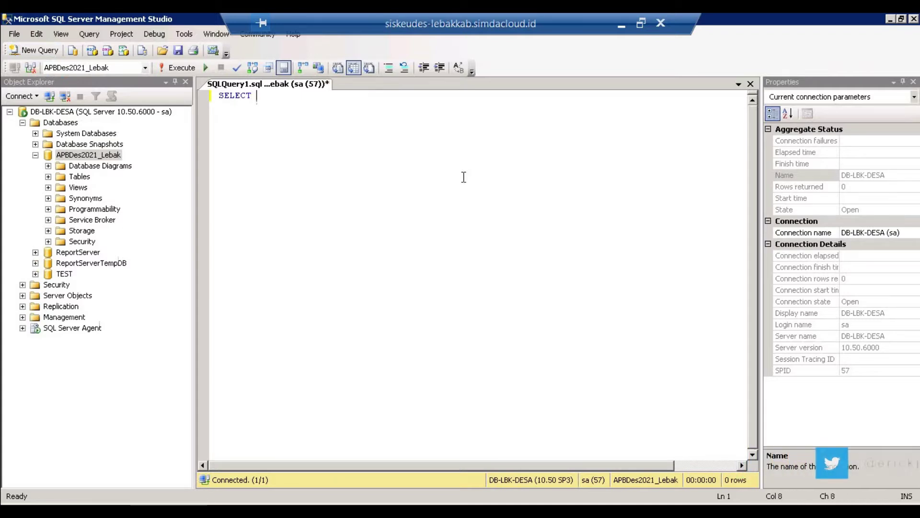
pyautogui.write('* FROM TA_USER')
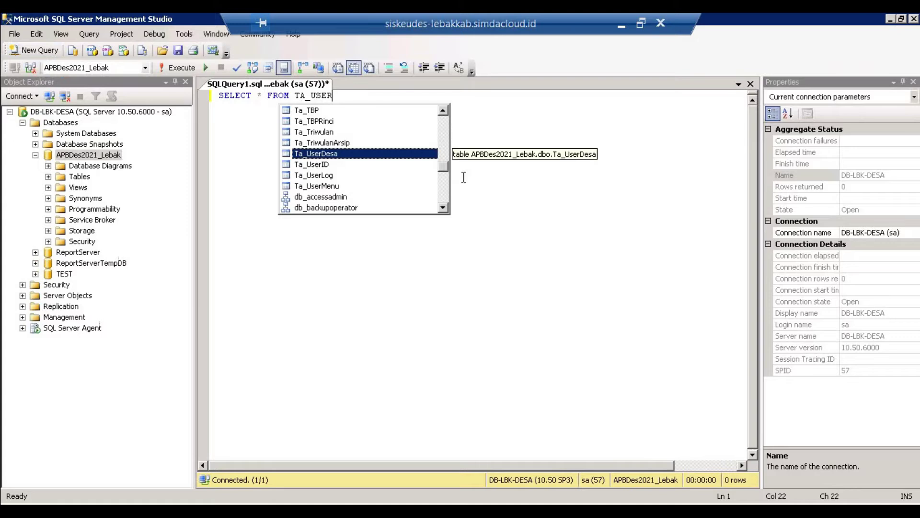
pyautogui.press('Down')
pyautogui.press('Down')
pyautogui.press('Return')
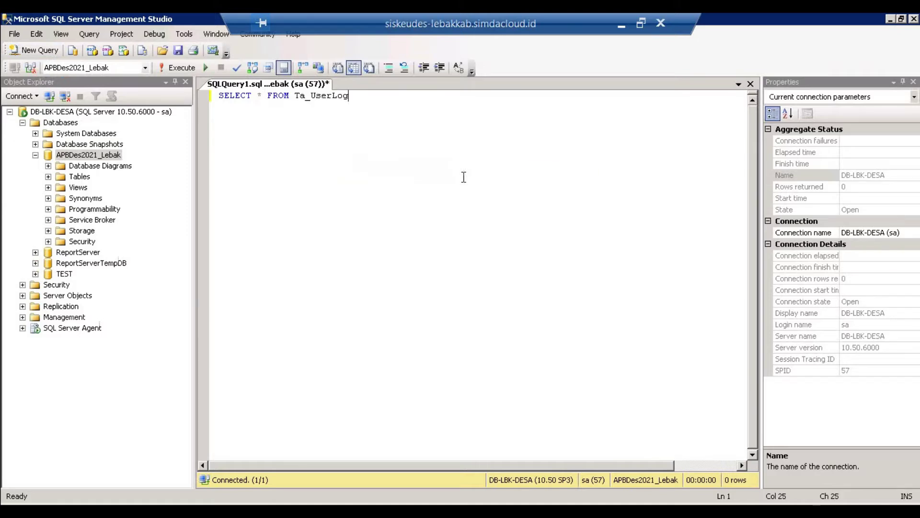
pyautogui.click(176, 73)
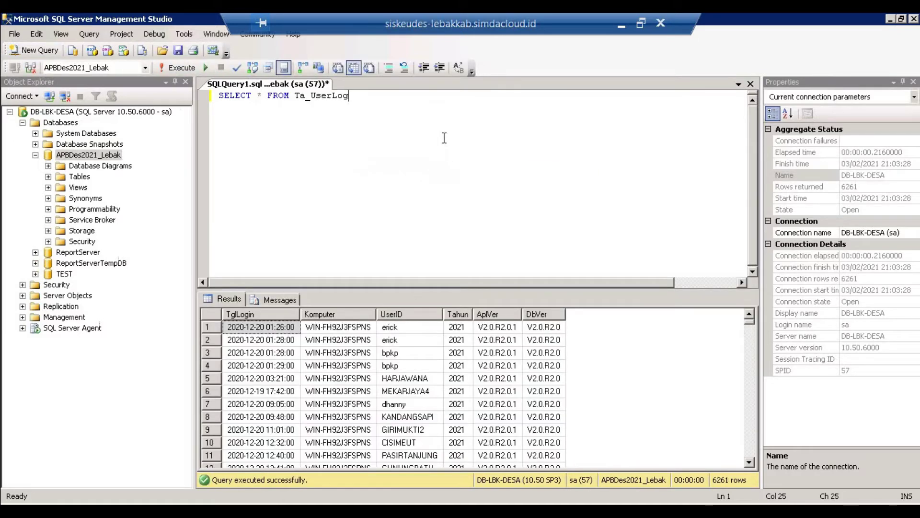
pyautogui.press('Return')
pyautogui.write('ORDER BY TglLogin DESC')
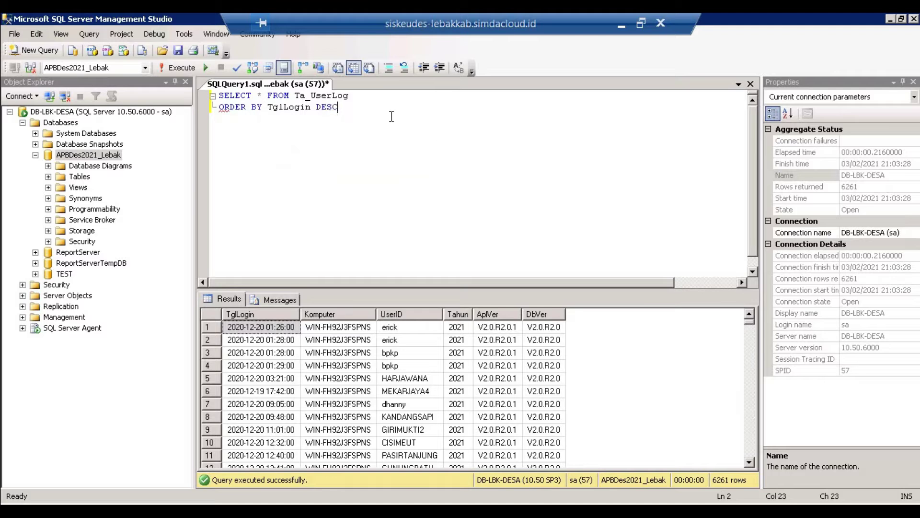
pyautogui.press('F5')
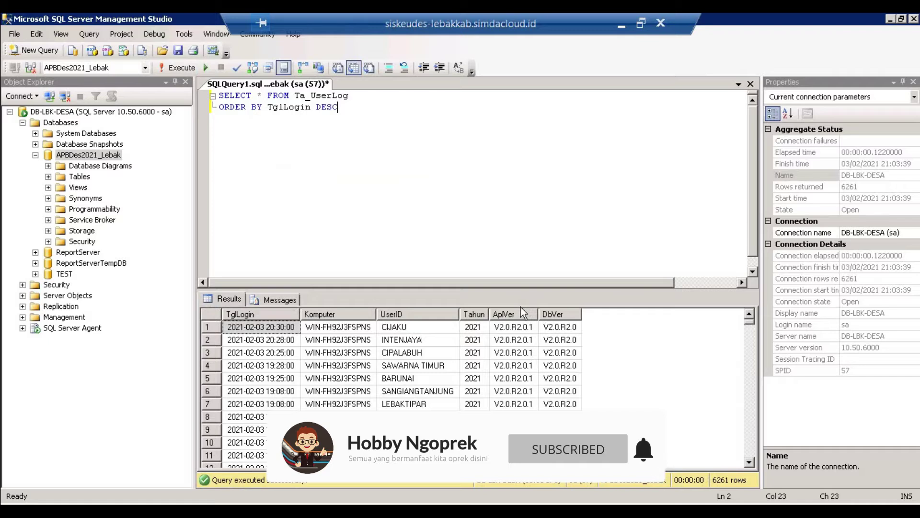
pyautogui.click(461, 379)
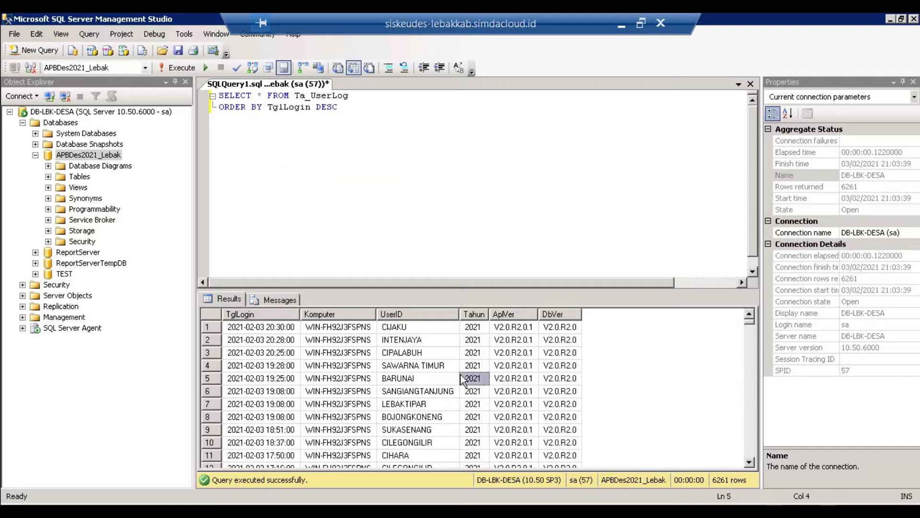
pyautogui.press('Down')
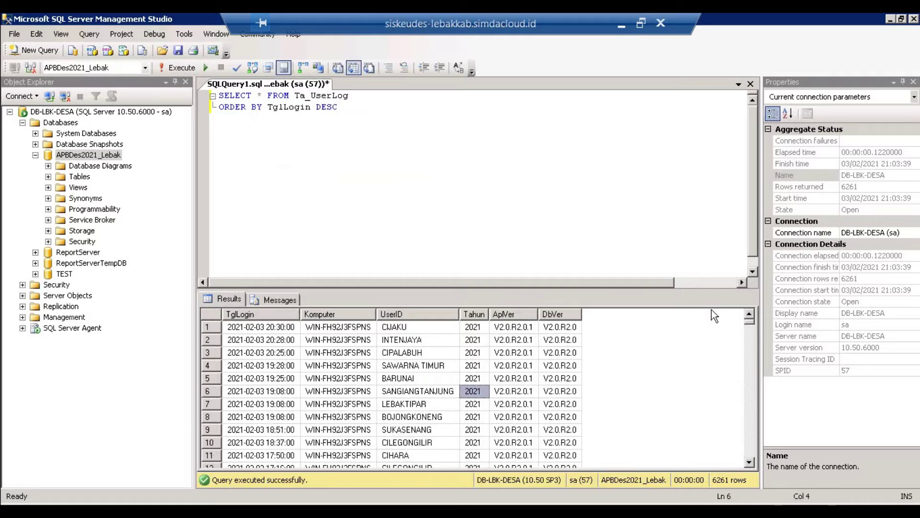
pyautogui.press('Down')
pyautogui.press('Down')
pyautogui.press('Down')
pyautogui.press('Down')
pyautogui.press('Down')
pyautogui.press('Down')
pyautogui.press('Down')
pyautogui.press('Down')
pyautogui.press('Down')
pyautogui.press('Down')
pyautogui.press('Down')
pyautogui.press('Down')
pyautogui.click(277, 326)
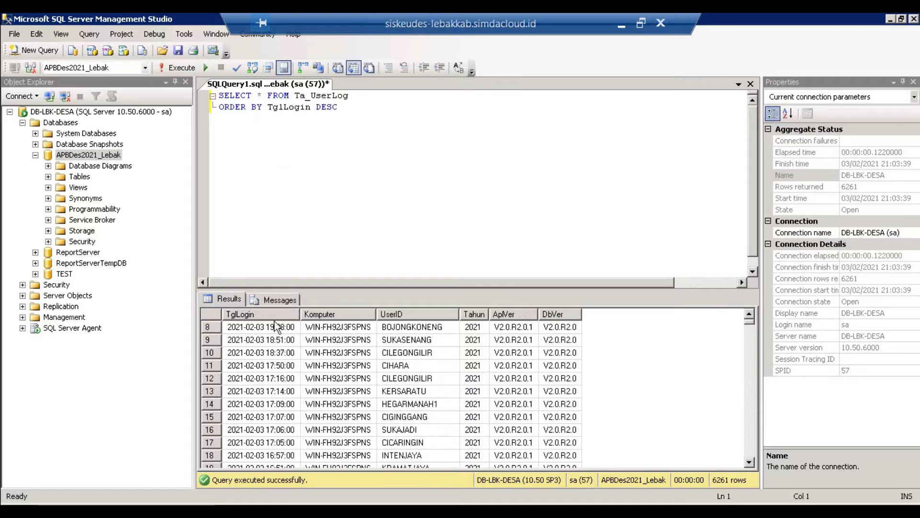
pyautogui.click(276, 327)
pyautogui.press('Up')
pyautogui.press('Up')
pyautogui.press('Up')
pyautogui.press('Up')
pyautogui.press('Up')
pyautogui.press('Up')
pyautogui.press('Up')
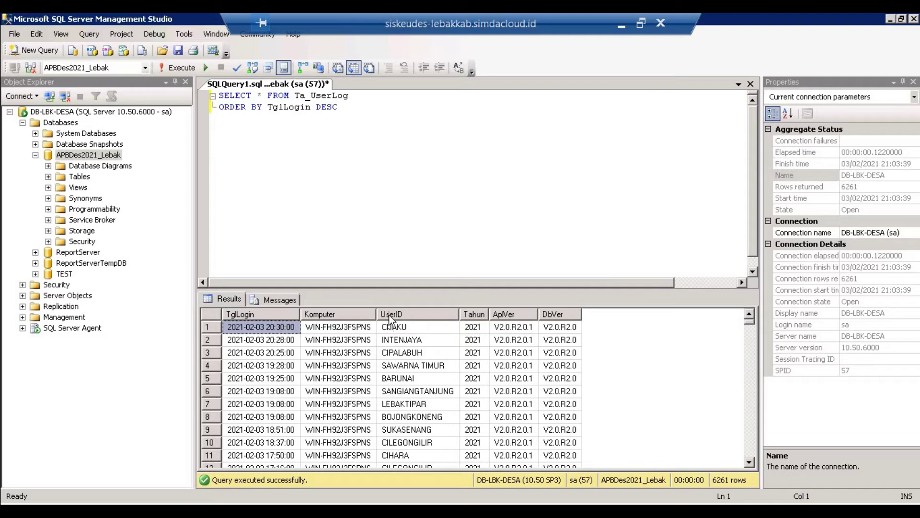
pyautogui.click(405, 329)
pyautogui.click(574, 328)
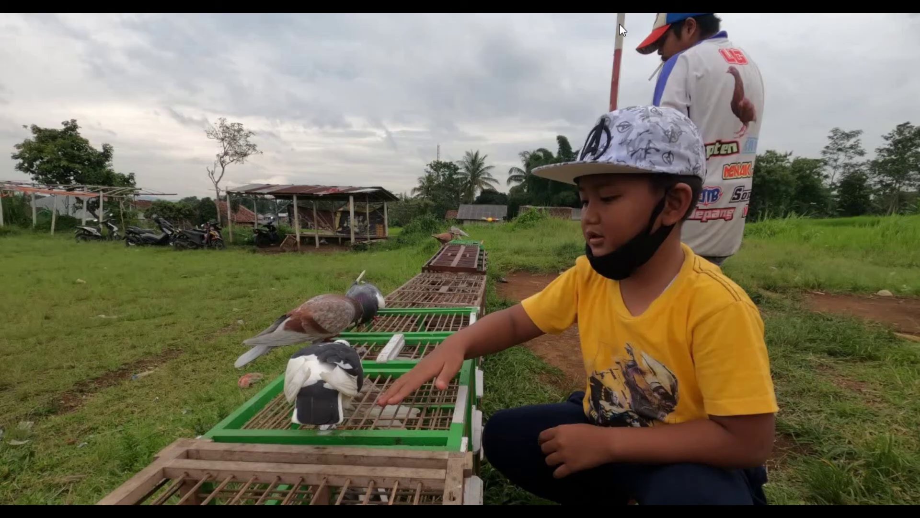
# - Launch Remote Desktop Connection and connect to siskeudes-lebakkab.simdacloud.id on port 5551
pyautogui.rightClick(284, 511)
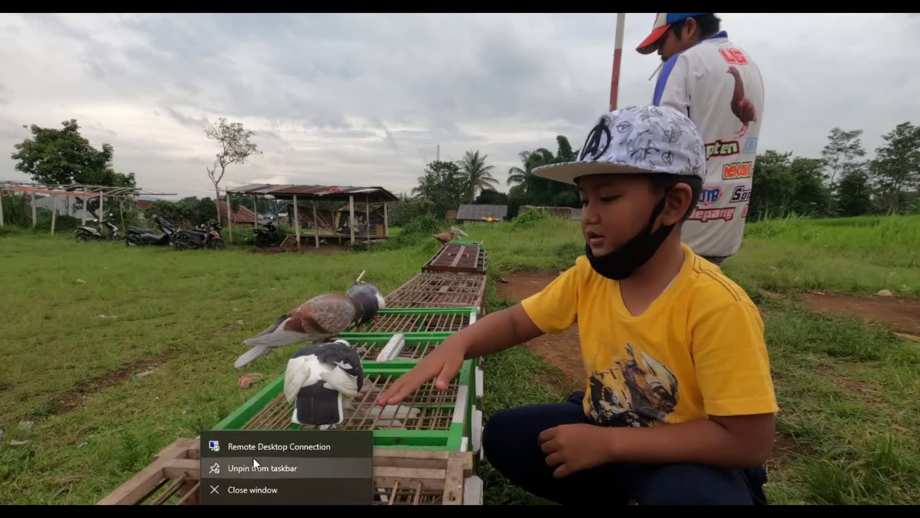
pyautogui.click(257, 449)
pyautogui.press('End')
pyautogui.press('BackSpace')
pyautogui.write('1')
pyautogui.press('Return')
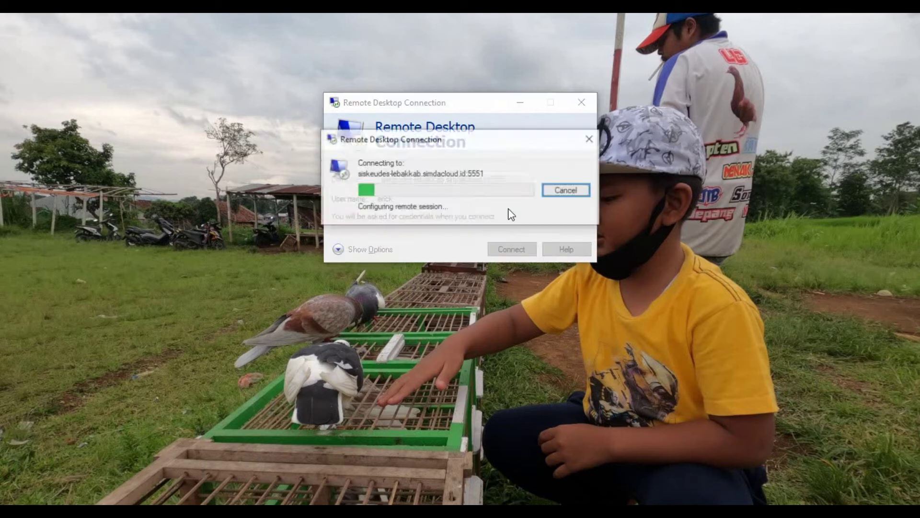
# - Enter the account password and accept the unverified certificate warning
pyautogui.write('•')
pyautogui.press('BackSpace')
pyautogui.press('capslock')
pyautogui.write('•••••••••••••')
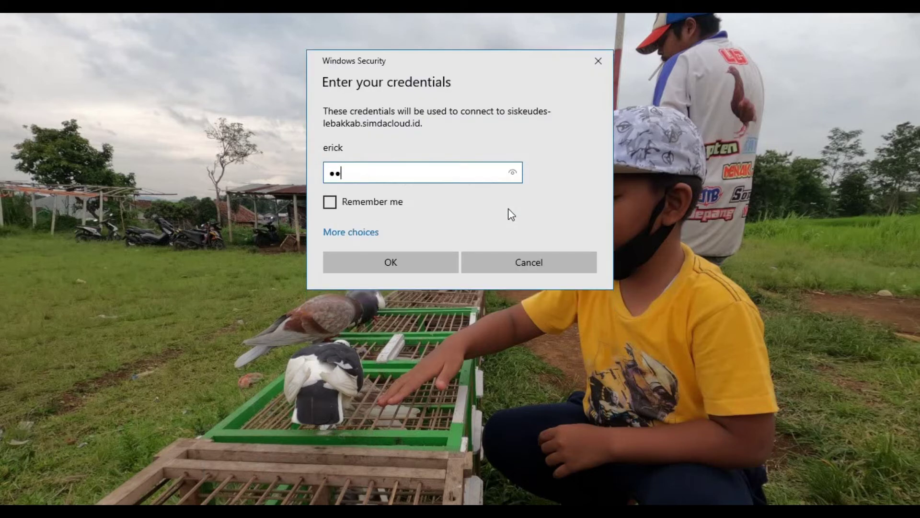
pyautogui.press('Return')
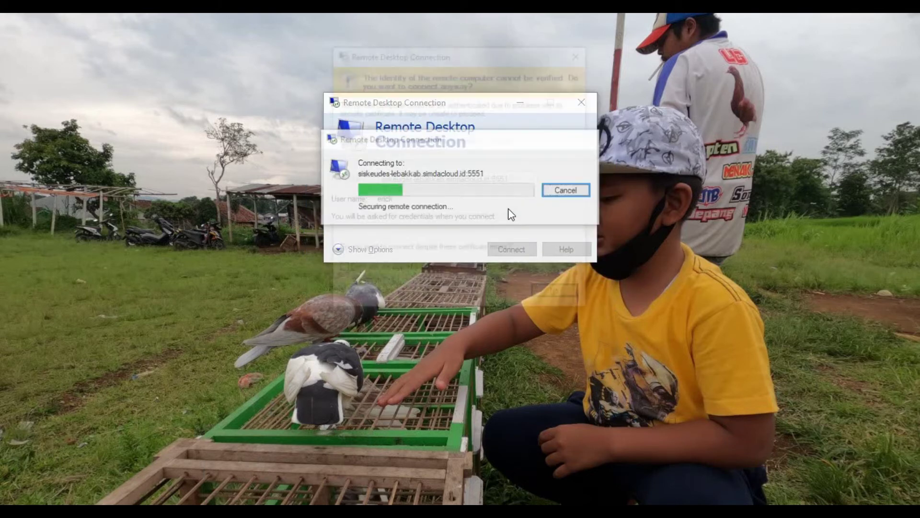
pyautogui.press('Left')
pyautogui.press('Return')
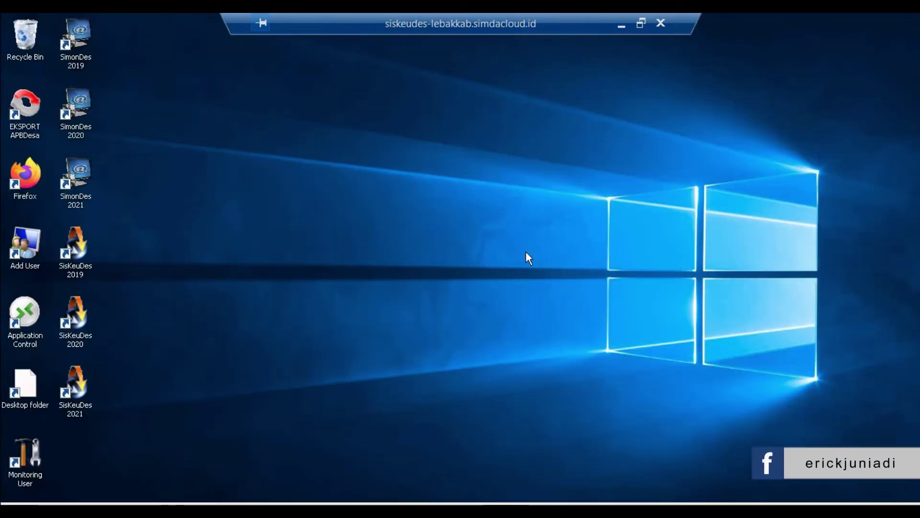
# - Start Task Manager on the remote server from the taskbar menu
pyautogui.rightClick(290, 504)
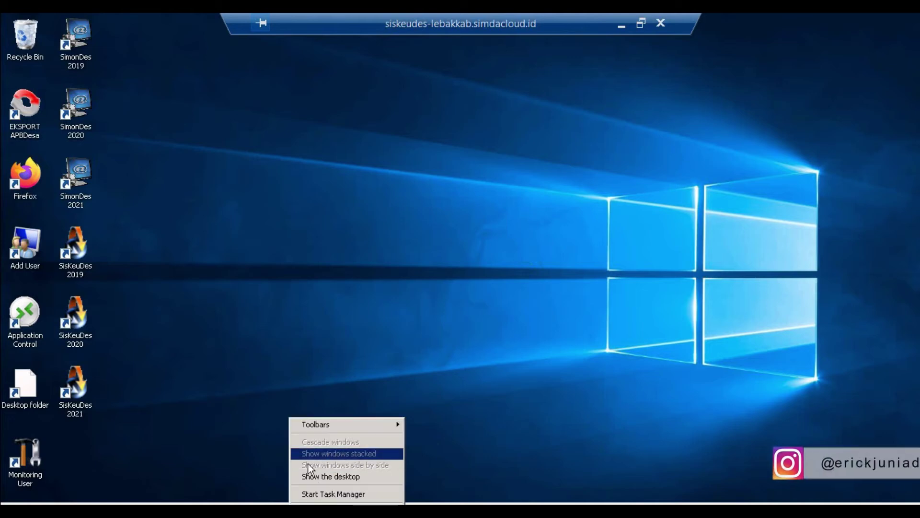
pyautogui.click(165, 410)
pyautogui.rightClick(288, 504)
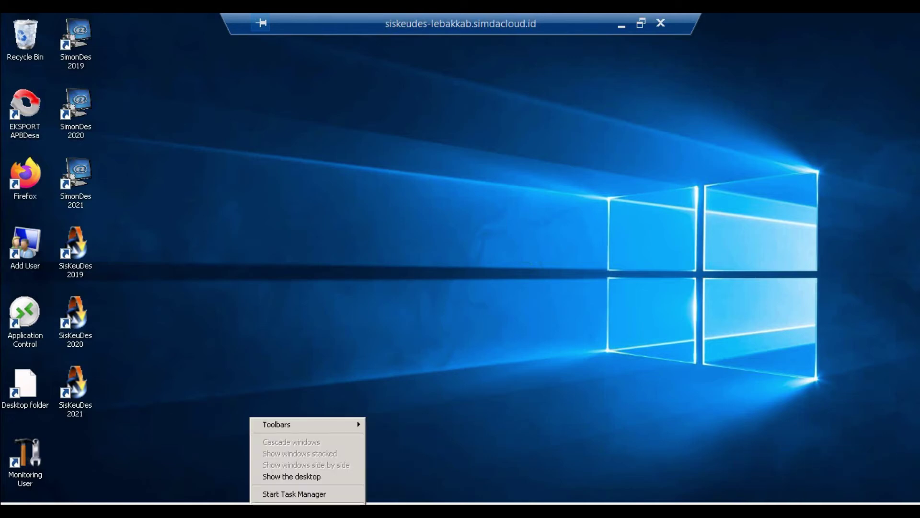
pyautogui.click(289, 497)
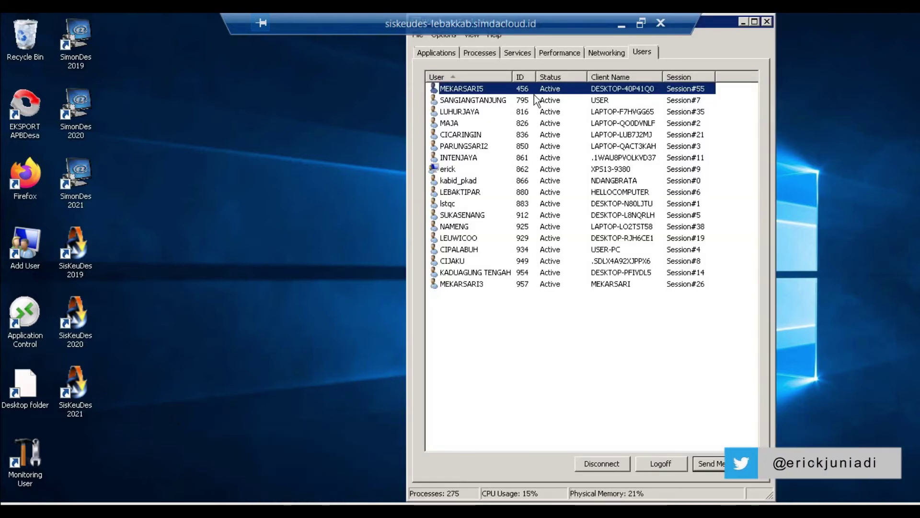
pyautogui.click(486, 78)
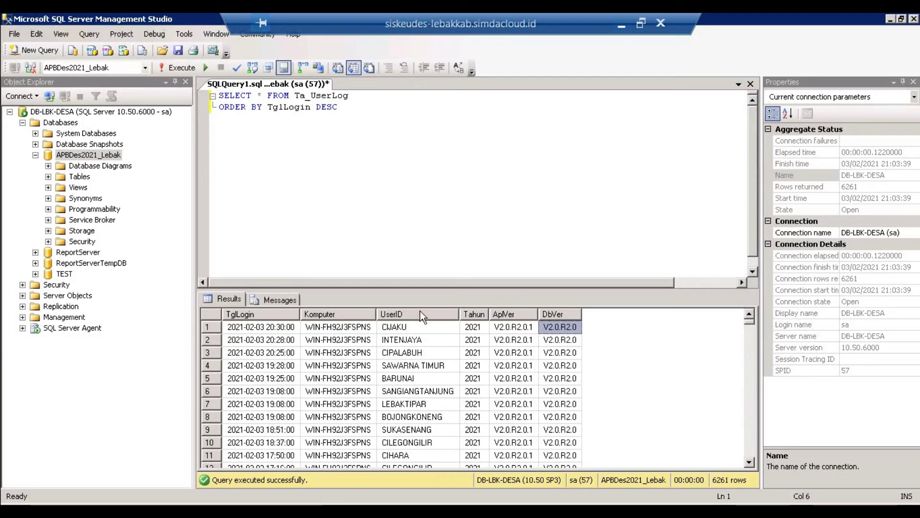
pyautogui.click(408, 326)
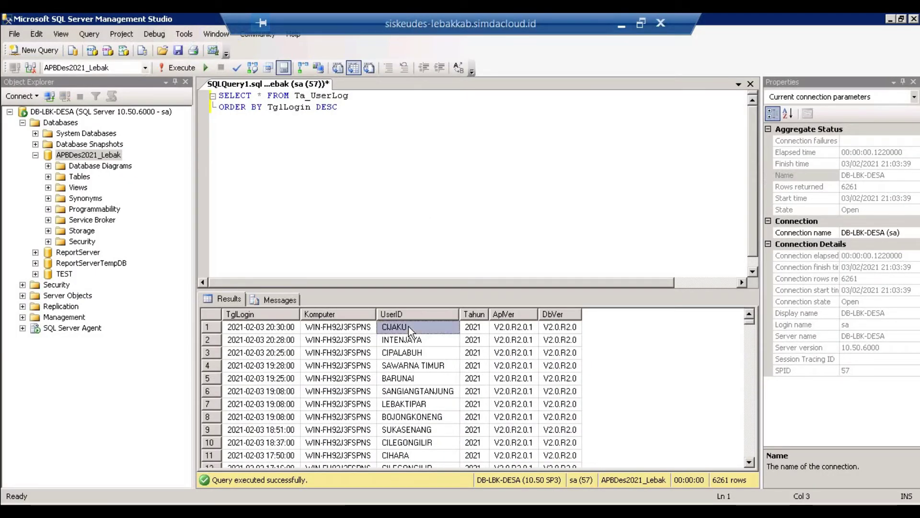
pyautogui.press('Down')
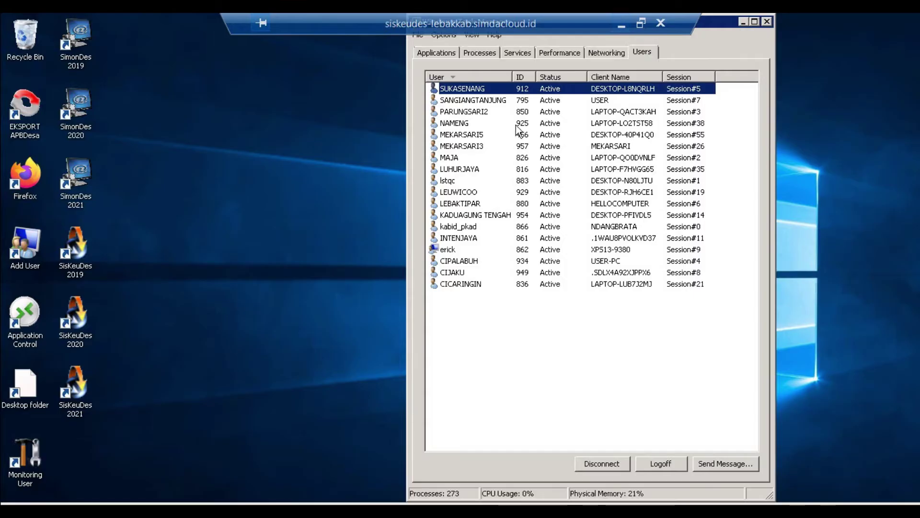
pyautogui.click(480, 125)
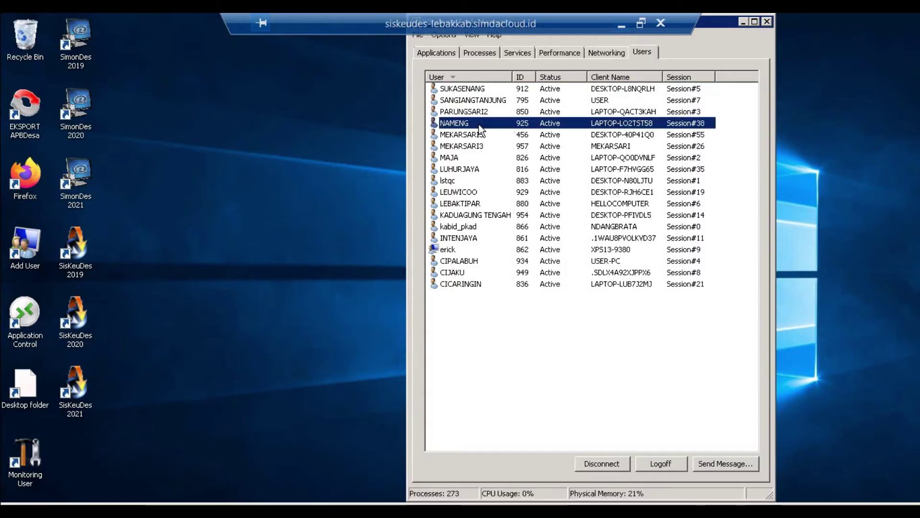
pyautogui.click(457, 273)
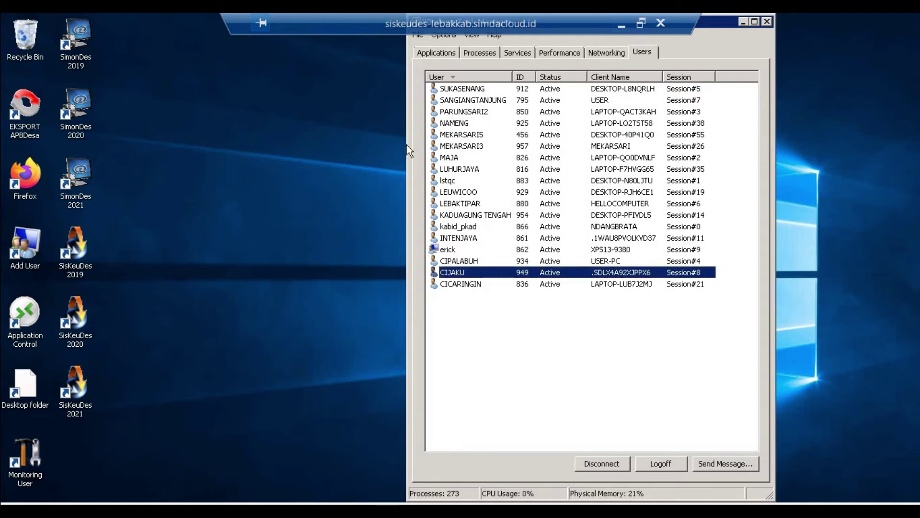
pyautogui.doubleClick(84, 182)
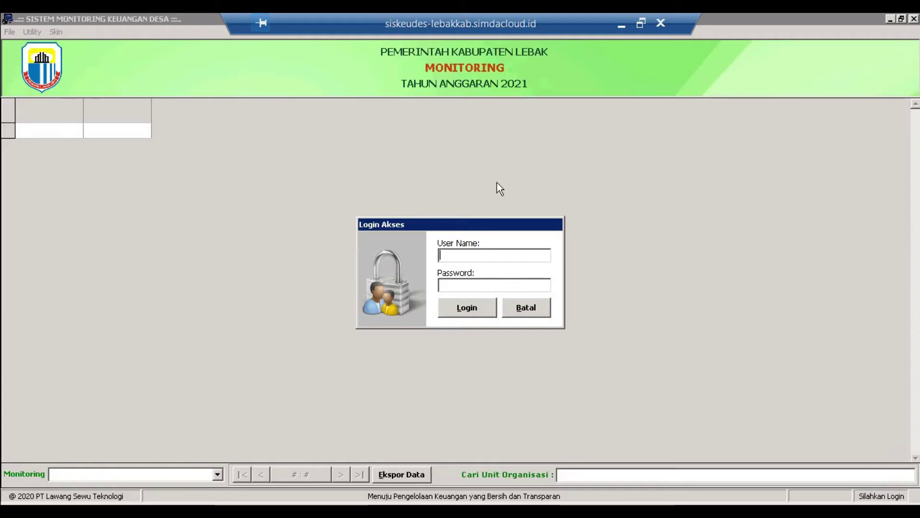
pyautogui.write('super')
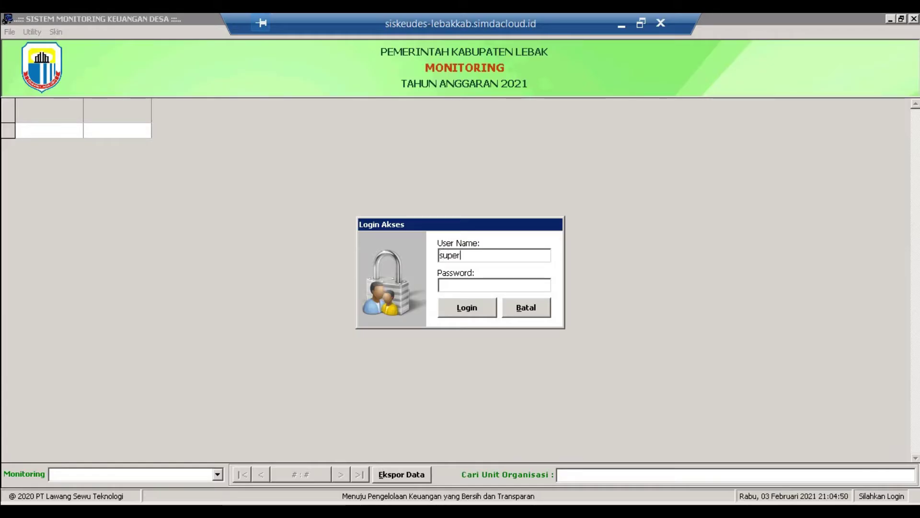
pyautogui.write('admi*********')
pyautogui.press('Return')
pyautogui.press('Down')
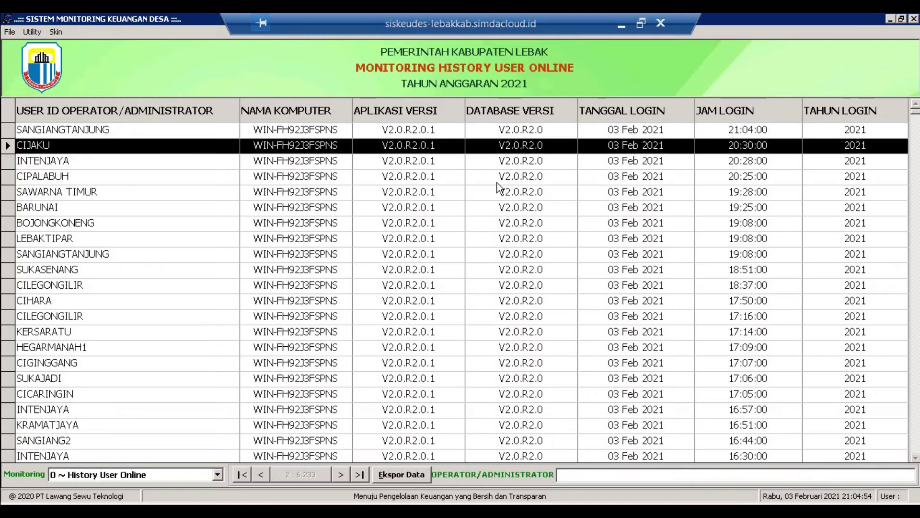
pyautogui.press('Down')
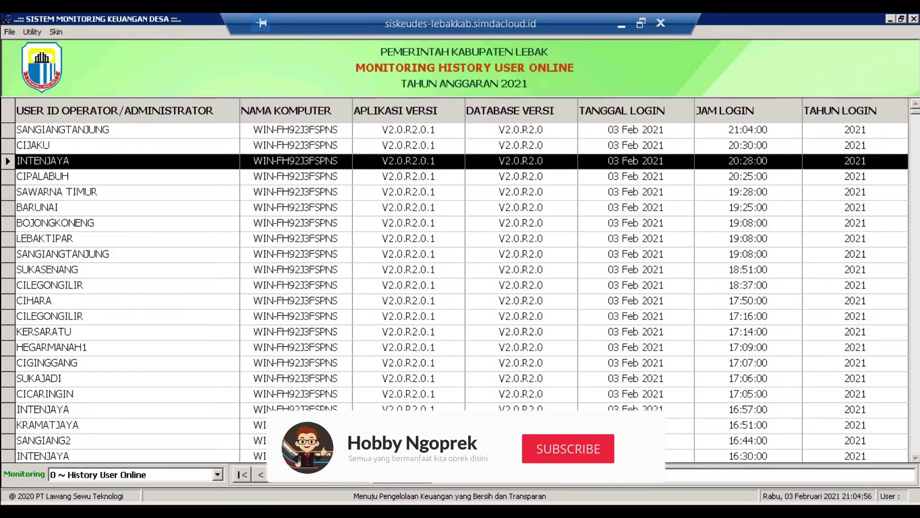
pyautogui.click(550, 137)
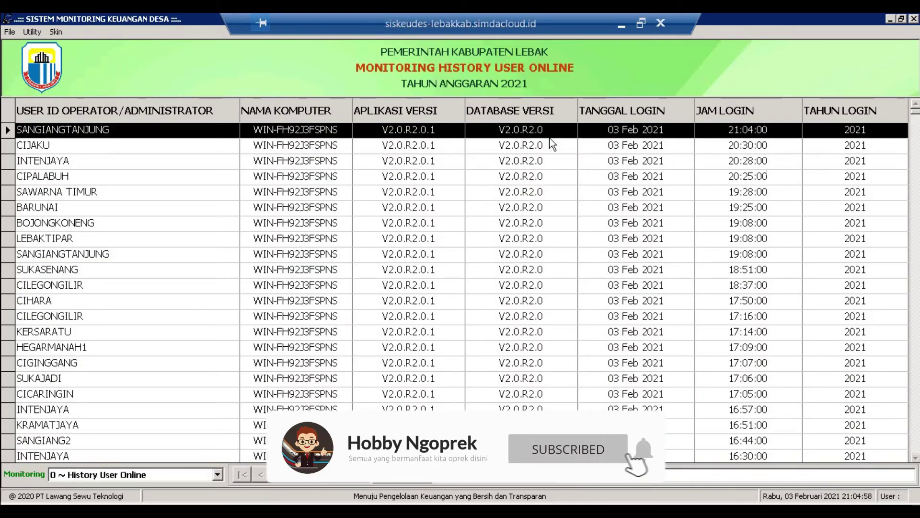
pyautogui.press('Down')
pyautogui.press('Down')
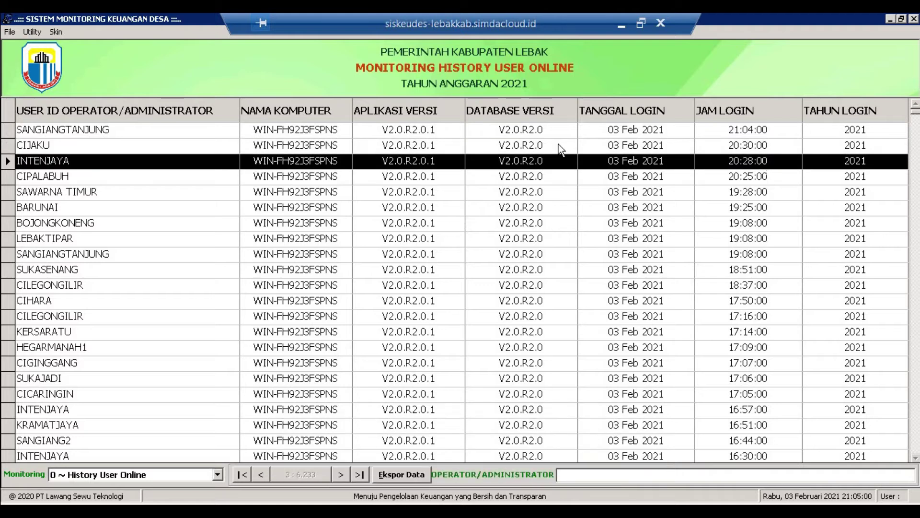
pyautogui.press('Down')
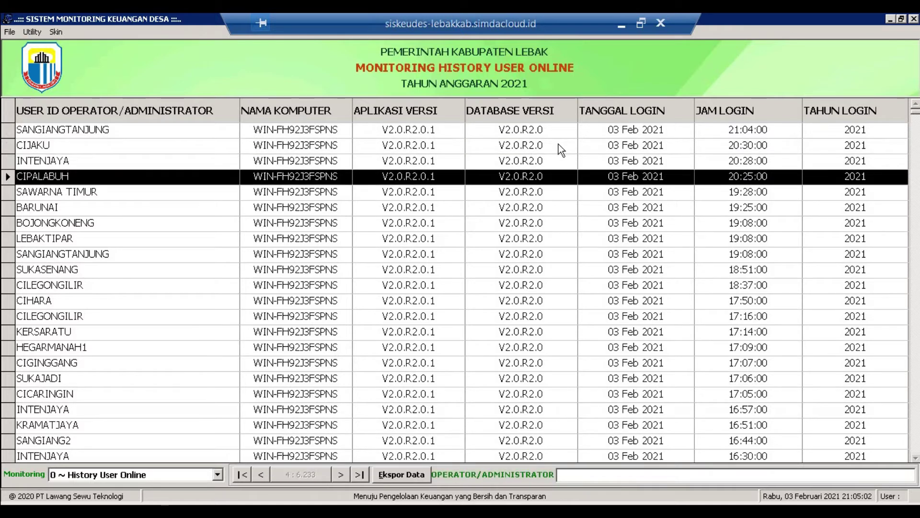
pyautogui.press('Down')
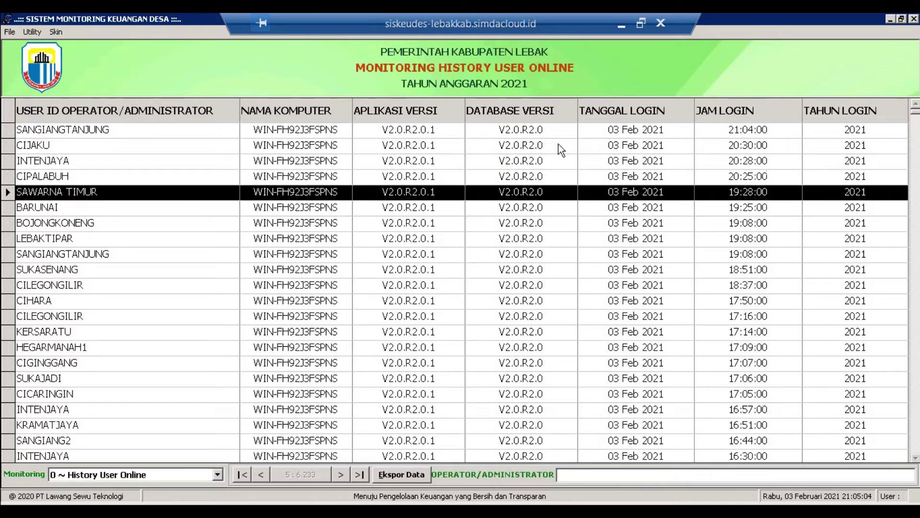
pyautogui.press('Down')
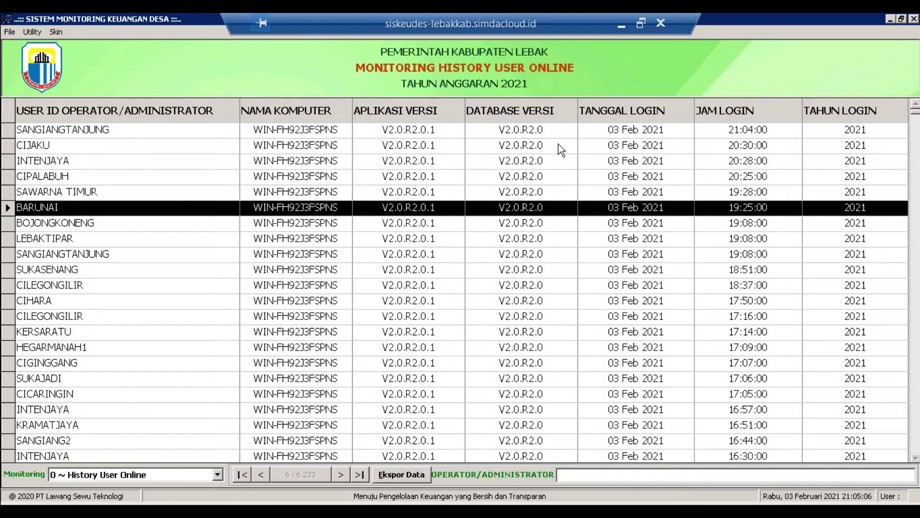
pyautogui.press('Down')
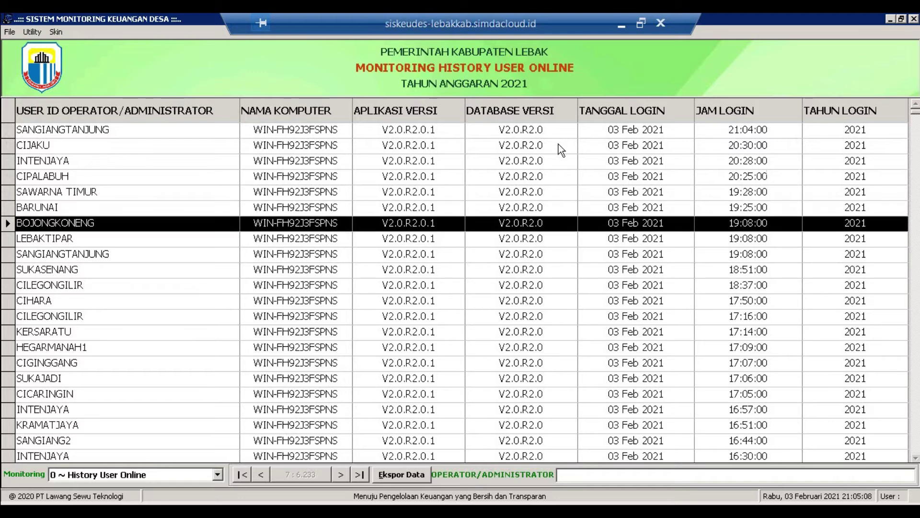
pyautogui.press('Down')
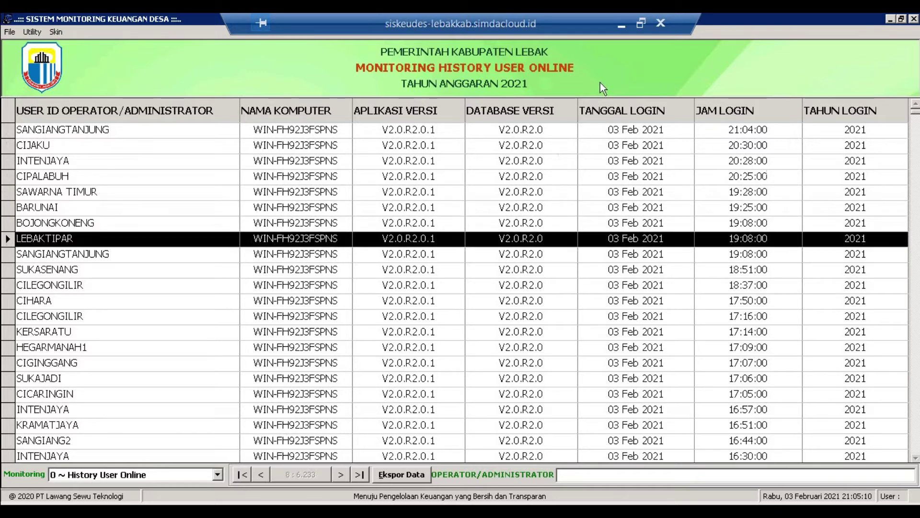
pyautogui.press('Down')
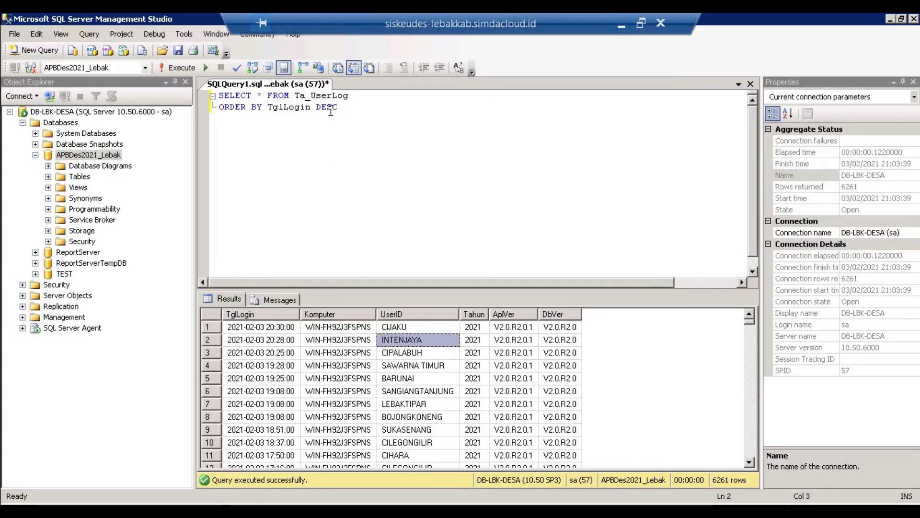
# - Change the sort to TglLogin asc and rerun the Ta_UserLog query
pyautogui.doubleClick(329, 109)
pyautogui.write('asc')
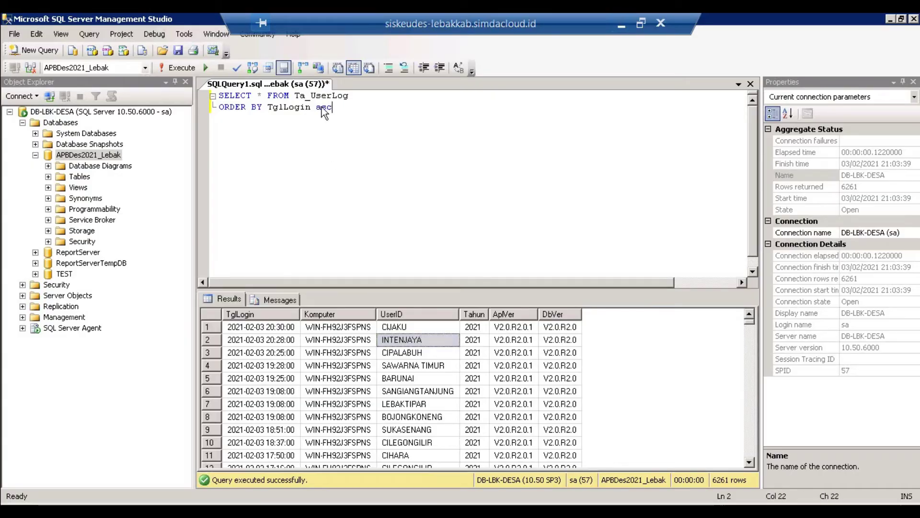
pyautogui.click(178, 69)
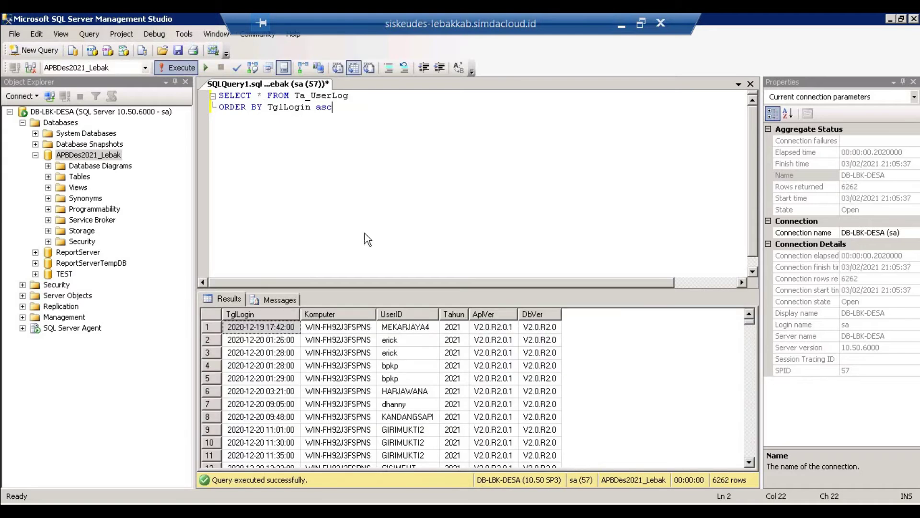
# - Step through the results to check the earliest login, MEKARJAYA4 on 2020-12-19
pyautogui.click(392, 328)
pyautogui.press('Left')
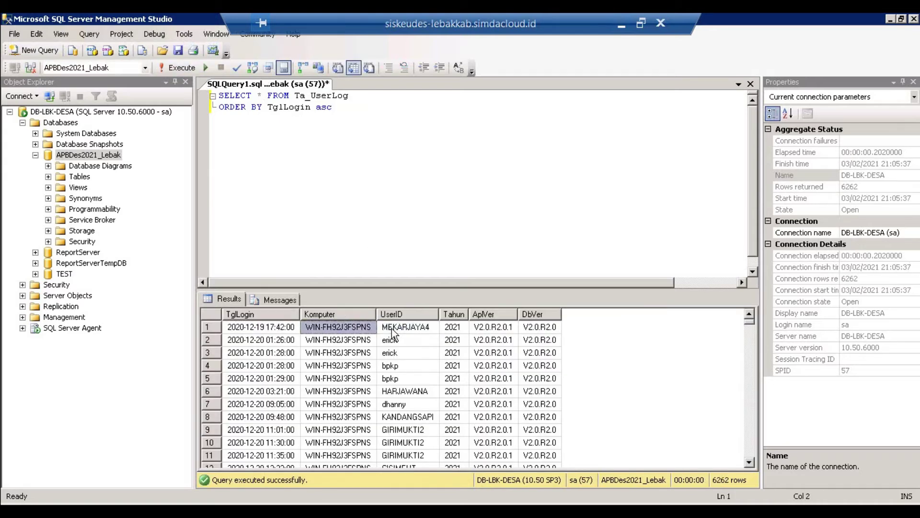
pyautogui.press('Down')
pyautogui.press('Down')
pyautogui.press('Down')
pyautogui.press('Down')
pyautogui.press('Down')
pyautogui.press('Down')
pyautogui.press('Down')
pyautogui.press('Up')
pyautogui.press('Up')
pyautogui.press('Up')
pyautogui.press('Left')
pyautogui.press('Left')
pyautogui.press('Up')
pyautogui.press('Up')
pyautogui.press('Up')
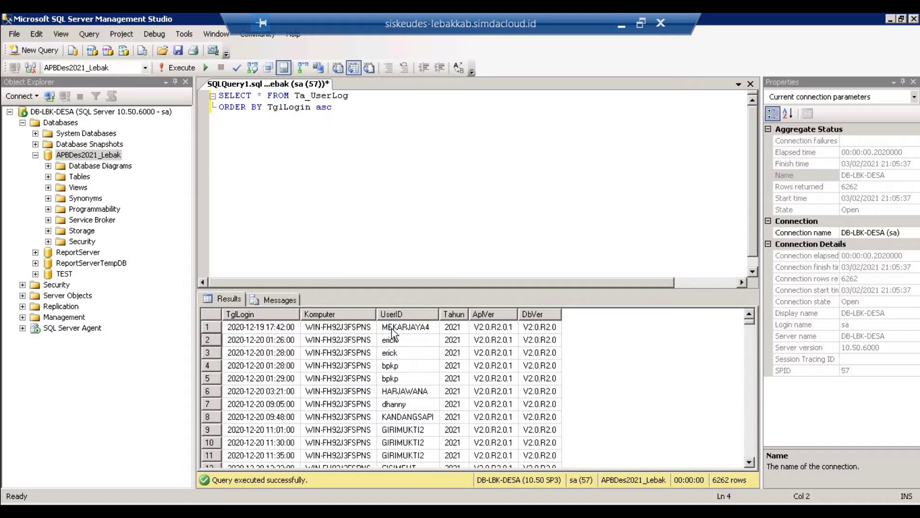
pyautogui.press('Up')
pyautogui.press('Right')
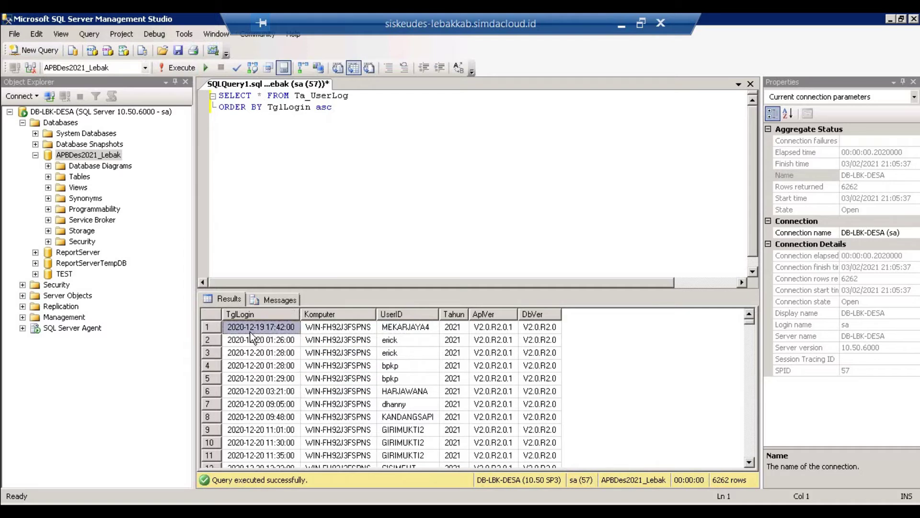
pyautogui.press('Down')
pyautogui.press('Up')
# - Reload the 0 ~ History User Online report from the Monitoring list
pyautogui.click(328, 155)
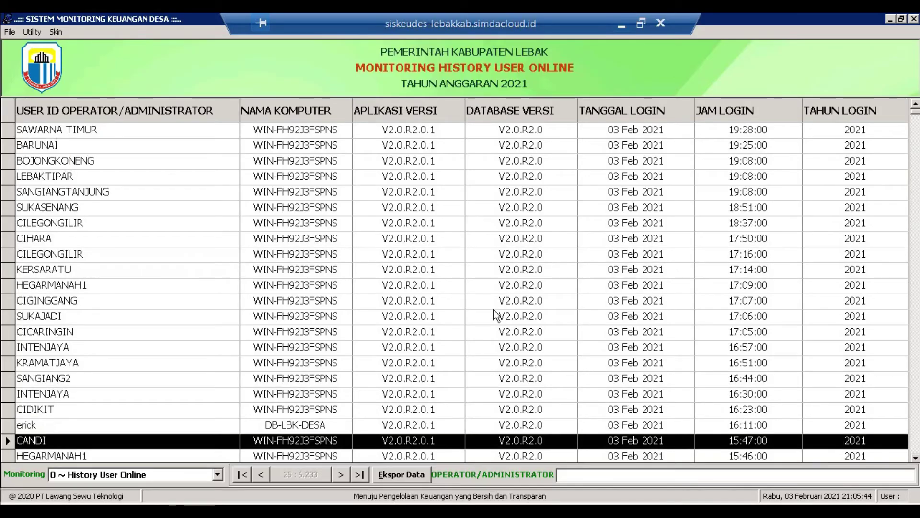
pyautogui.click(494, 309)
pyautogui.click(498, 312)
pyautogui.click(174, 475)
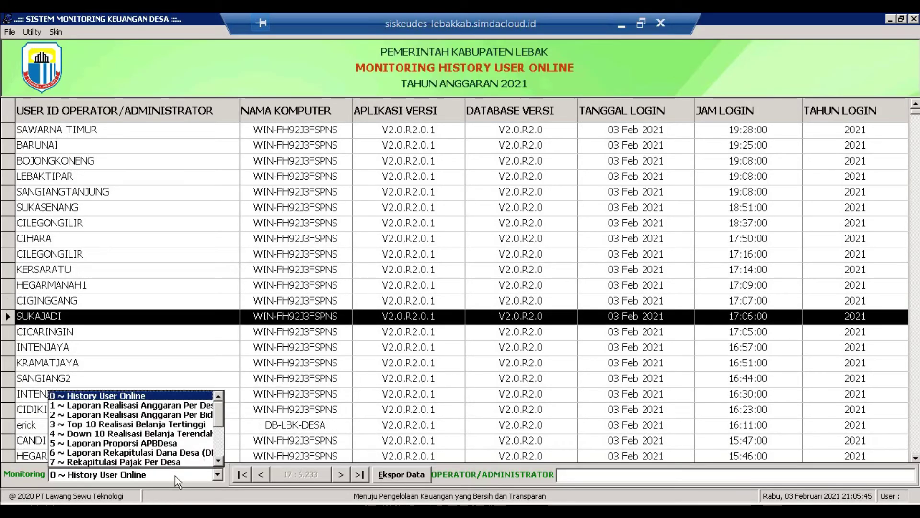
pyautogui.click(155, 395)
# - Step through the newest login records from SANGIANGTANJUNG and CIJAKU down to LEBAKTIPAR
pyautogui.click(473, 144)
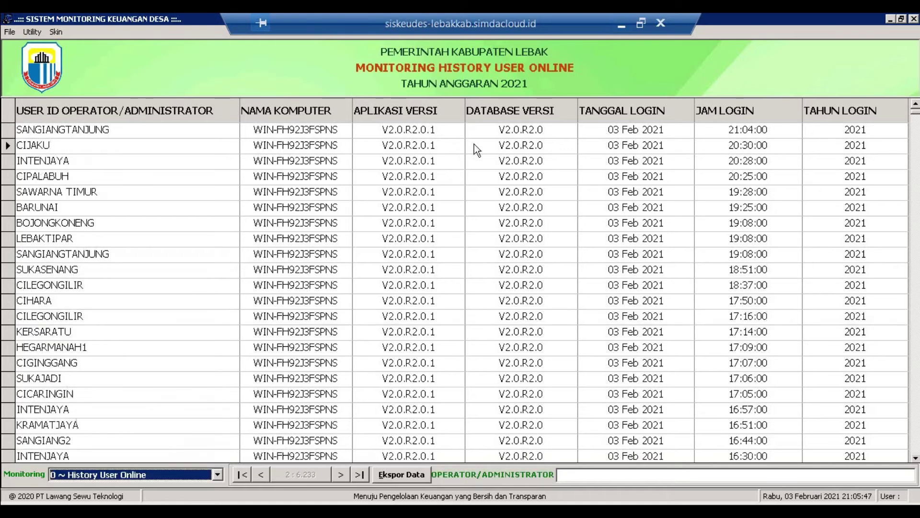
pyautogui.click(488, 133)
pyautogui.press('Down')
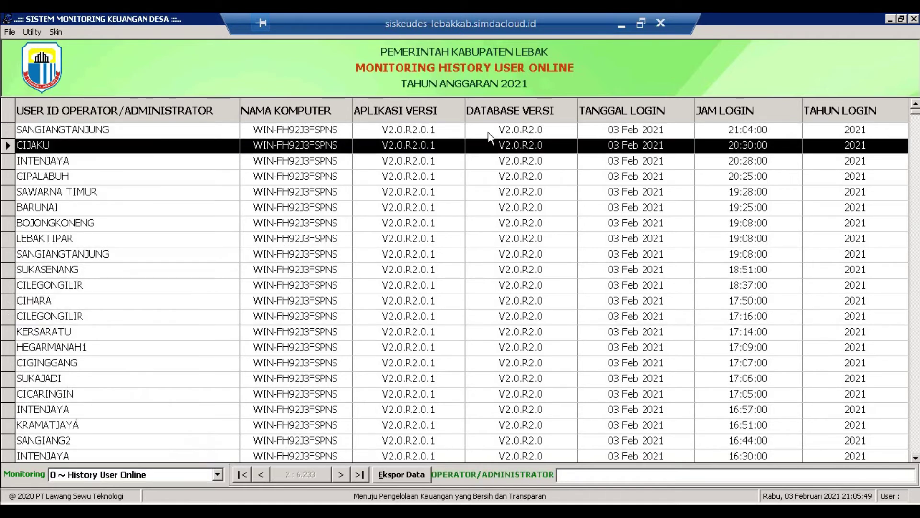
pyautogui.press('Down')
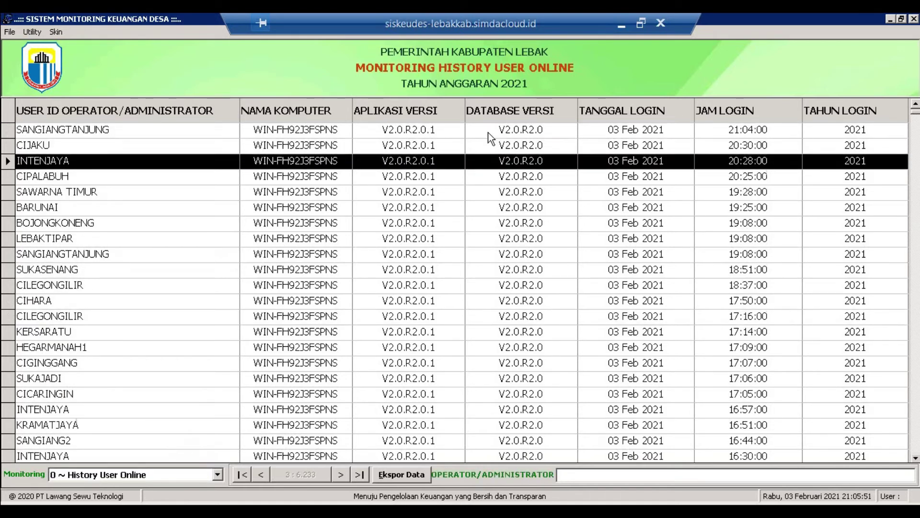
pyautogui.press('Down')
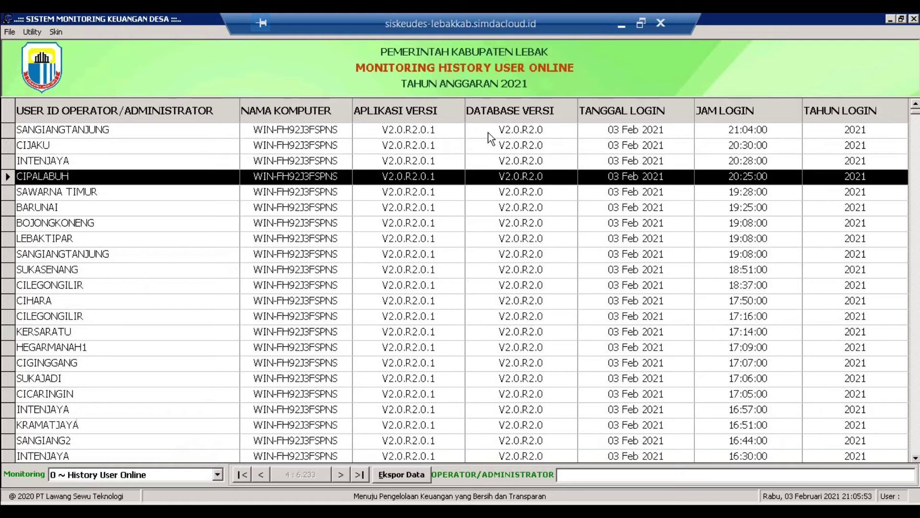
pyautogui.press('Down')
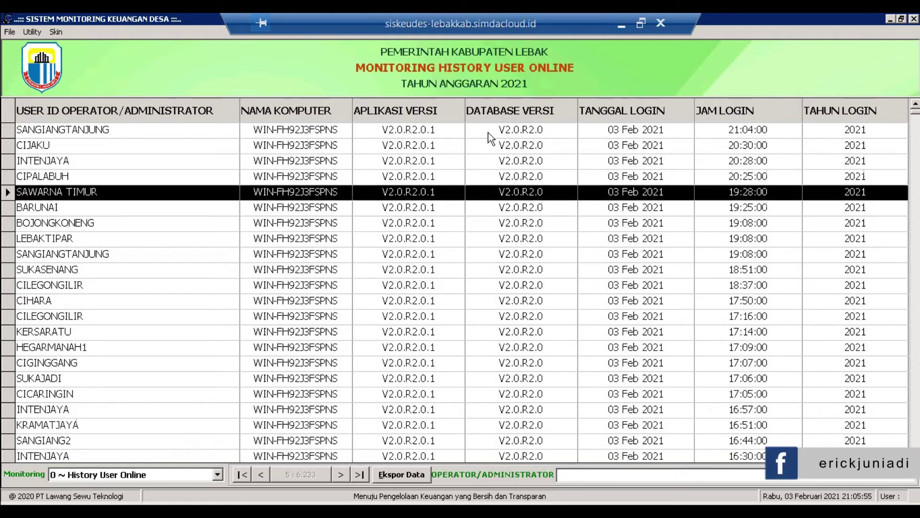
pyautogui.press('Down')
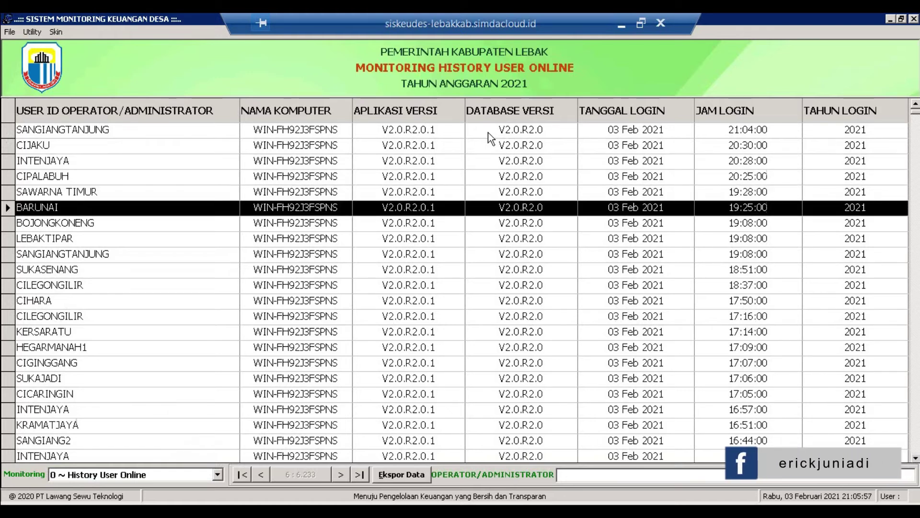
pyautogui.press('Down')
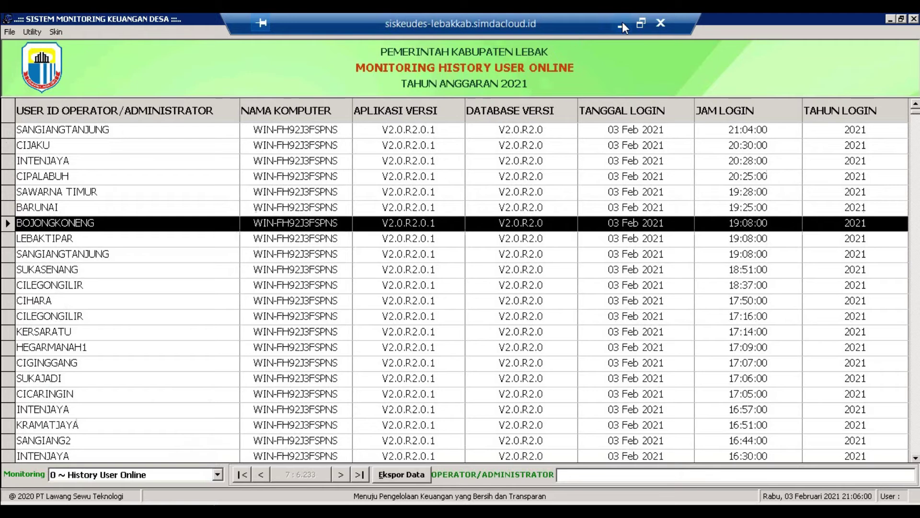
pyautogui.press('Down')
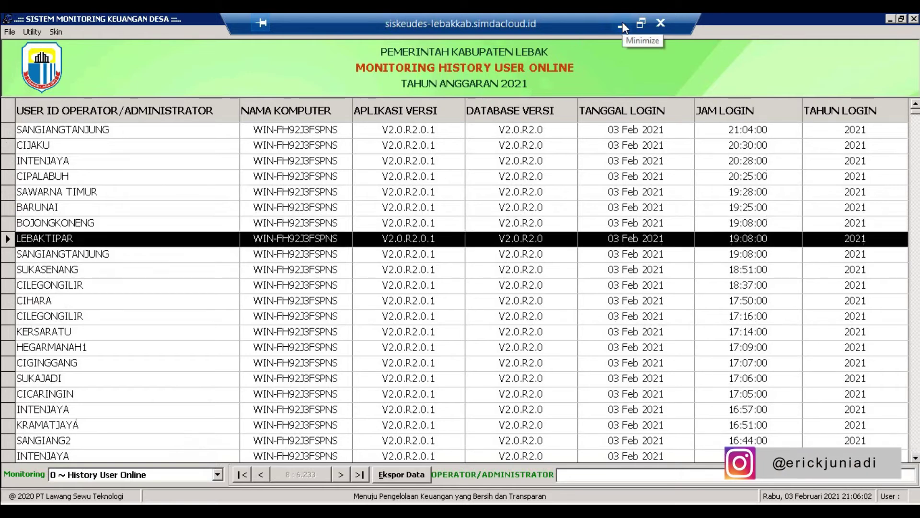
# - Browse the Monitoring list for other report choices
pyautogui.click(203, 471)
pyautogui.press('Down')
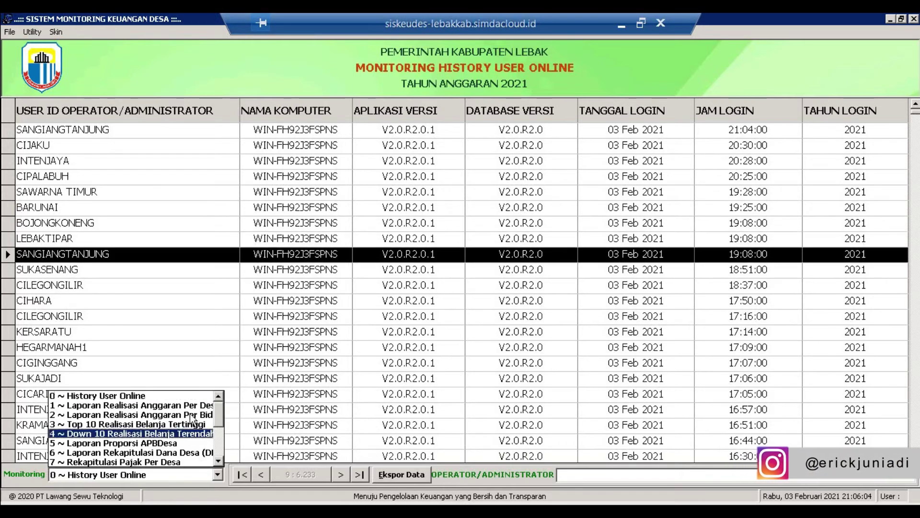
pyautogui.scroll(-3, 189, 407)
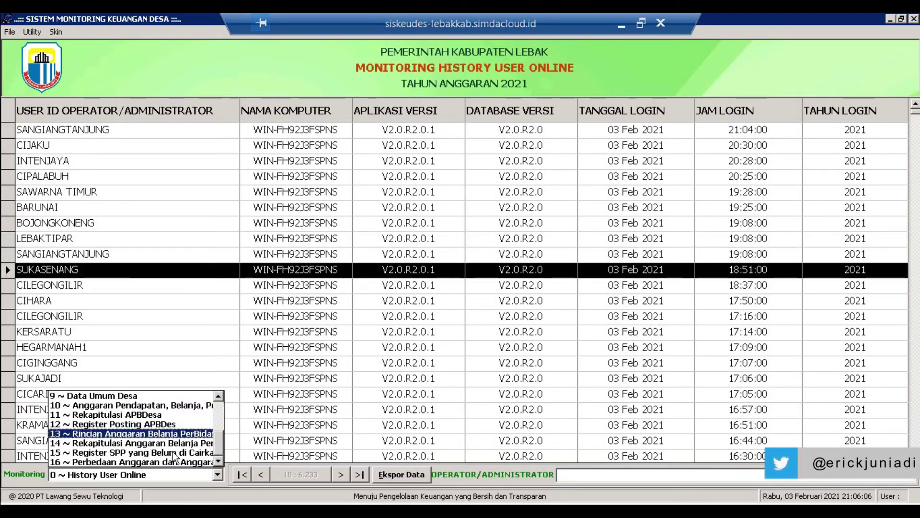
pyautogui.press('Down')
pyautogui.press('Down')
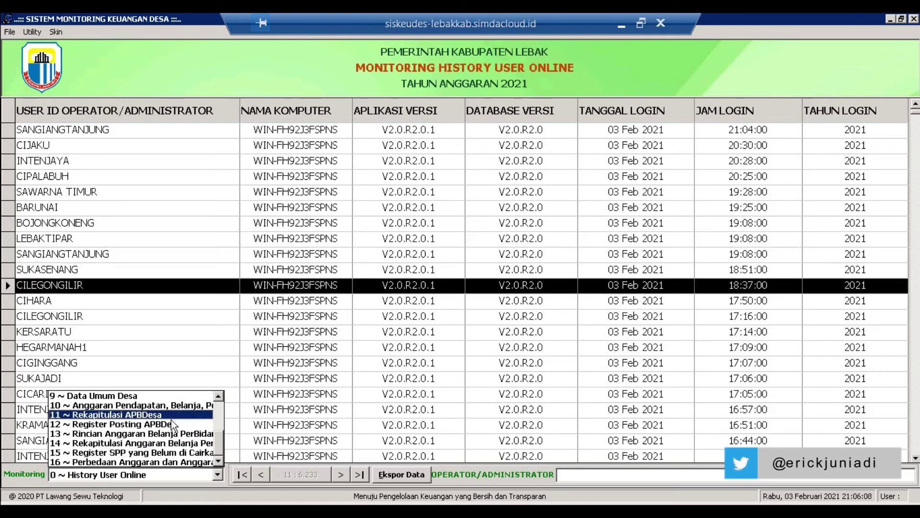
# - Open the Register Posting APBDes report and step from PASIRGOMBONG through SAWARNA TIMUR, MUNCANG, SINDANGWANGI
pyautogui.click(171, 420)
pyautogui.click(608, 162)
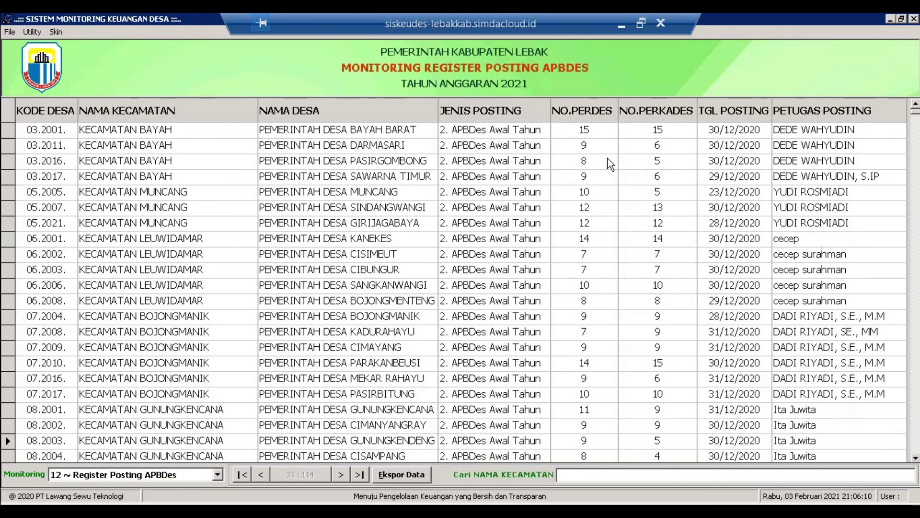
pyautogui.press('Down')
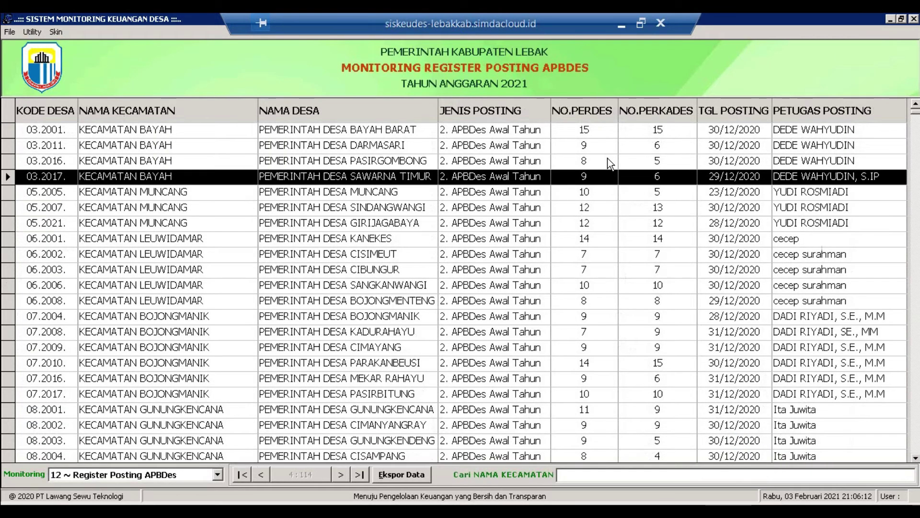
pyautogui.press('Down')
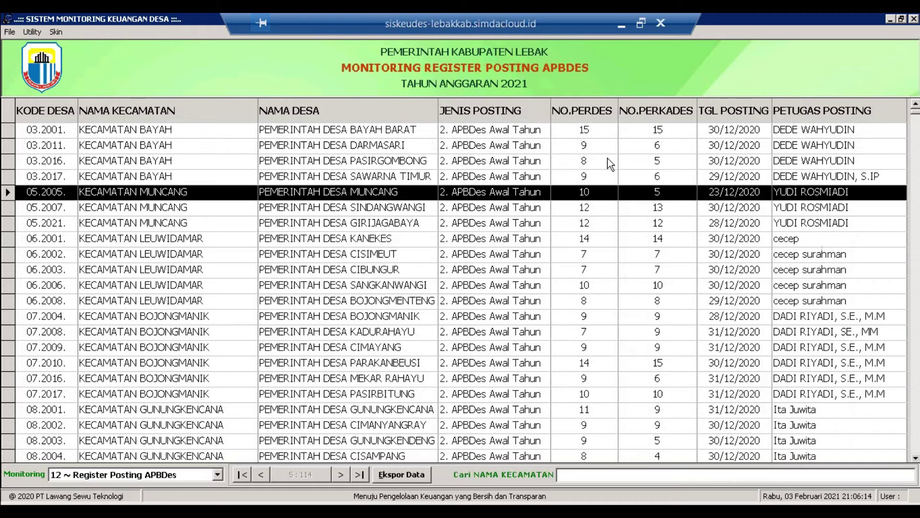
pyautogui.press('Down')
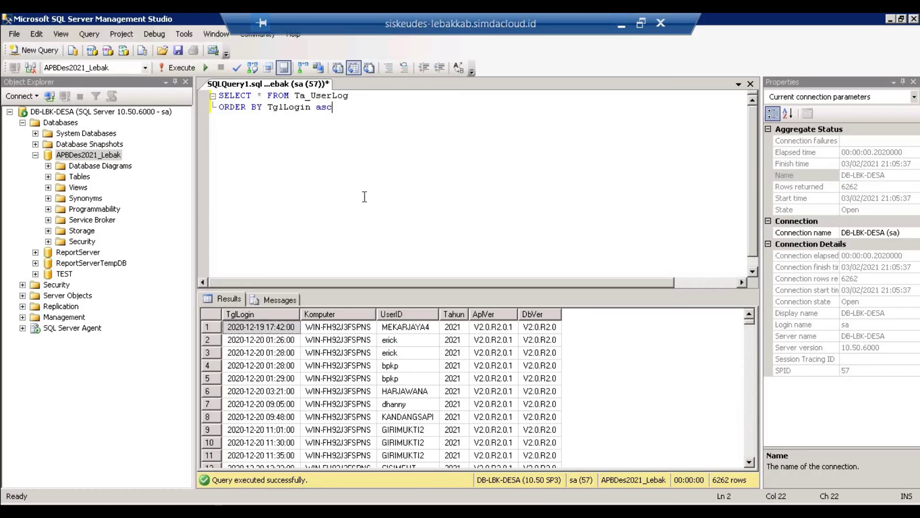
# - In a new query window, run SELECT * FROM Ta_AnggaranLog, returning 114 rows
pyautogui.click(41, 48)
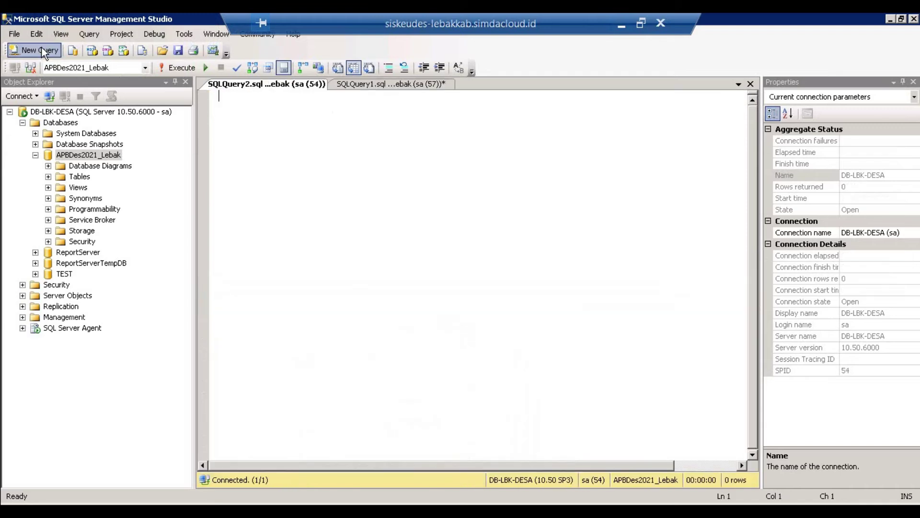
pyautogui.write('SELECT * FROM TA_A')
pyautogui.press('Down')
pyautogui.press('Return')
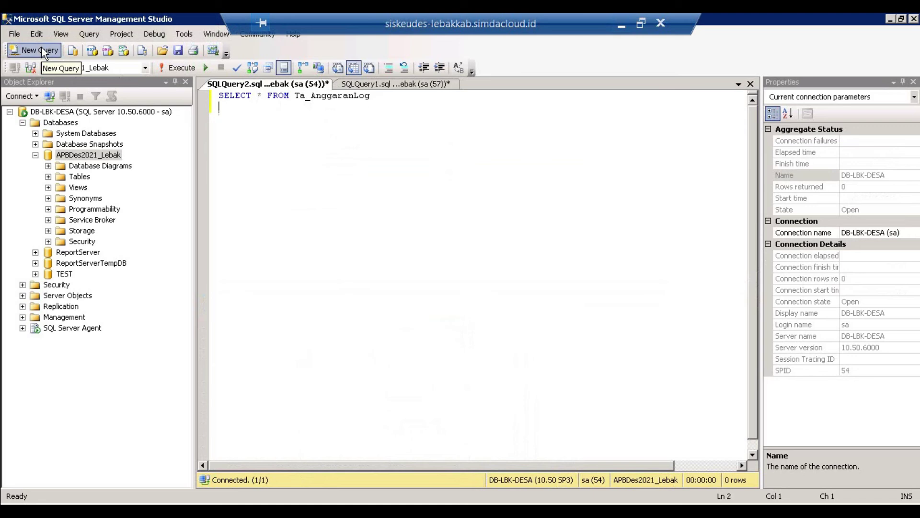
pyautogui.click(180, 68)
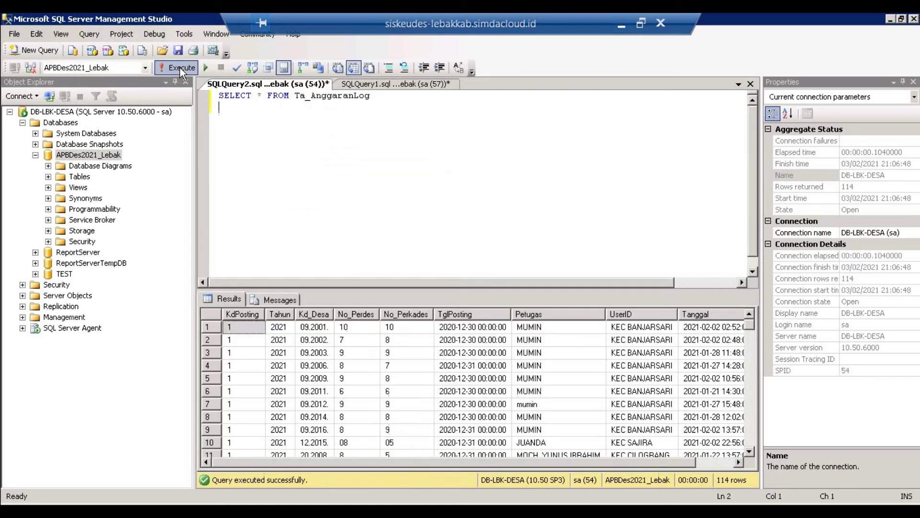
# - Begin an ORDER BY clause on the TglPosting column below the query
pyautogui.write('ORDE')
pyautogui.press('BackSpace')
pyautogui.press('BackSpace')
pyautogui.press('BackSpace')
pyautogui.write('RDER BY ')
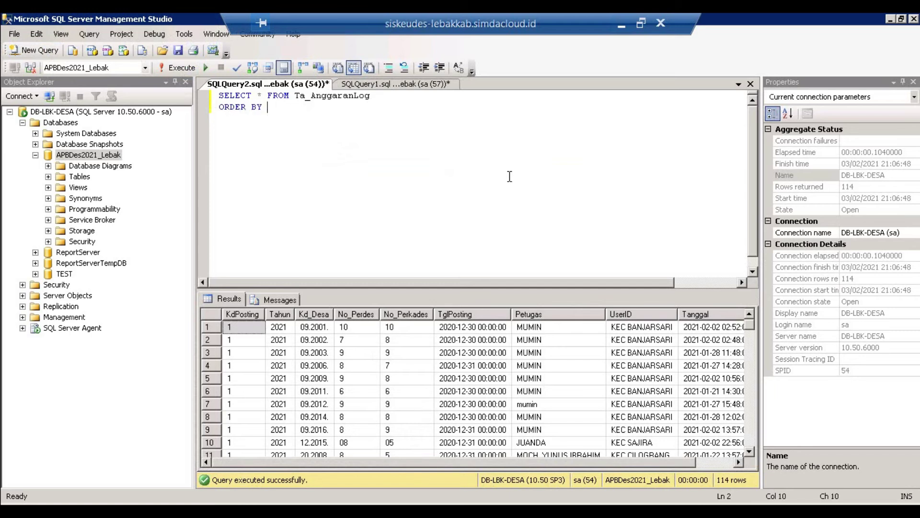
pyautogui.write('TG')
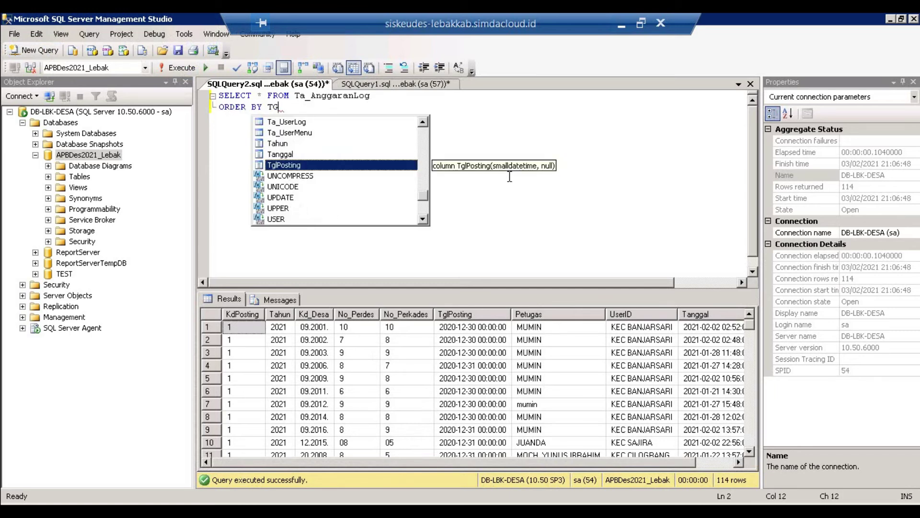
# - Sort Ta_AnggaranLog by TglPosting DESC, run it, and inspect the first row's values
pyautogui.press('Tab')
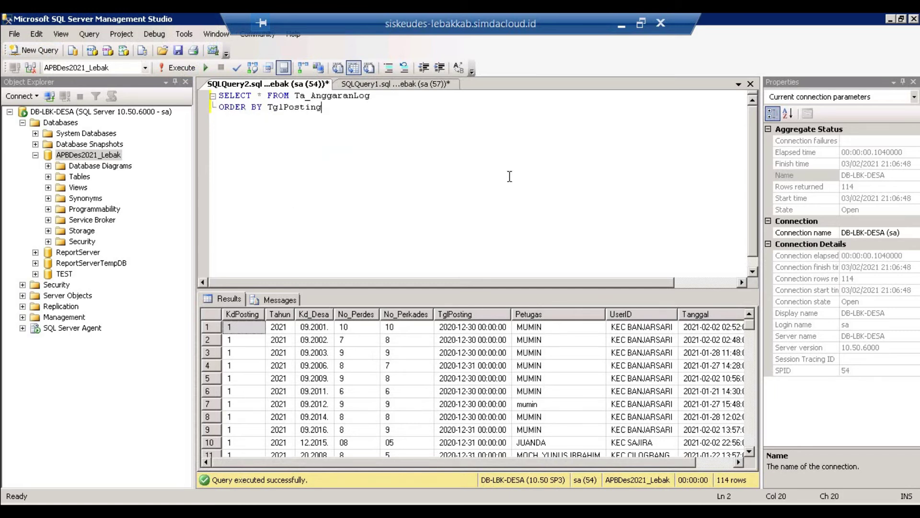
pyautogui.write('DESC')
pyautogui.click(180, 69)
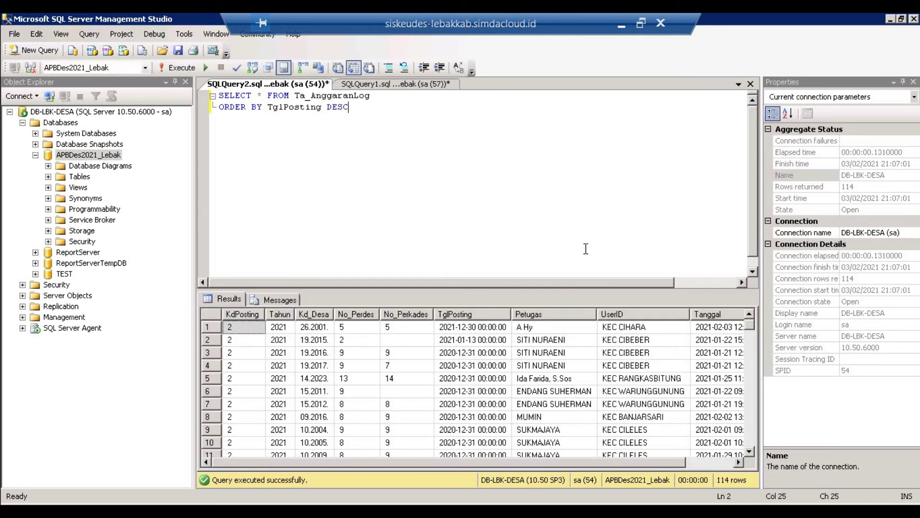
pyautogui.click(469, 330)
pyautogui.press('Right')
pyautogui.press('Right')
pyautogui.press('Right')
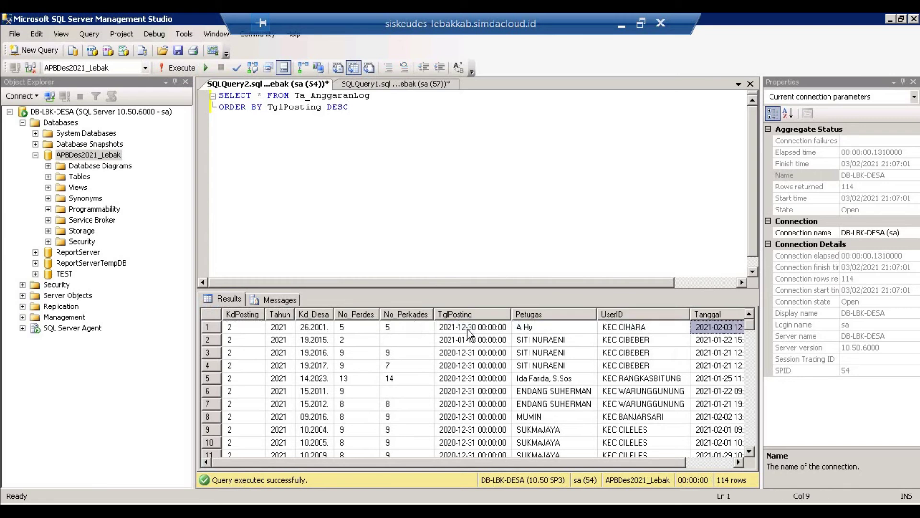
pyautogui.press('Right')
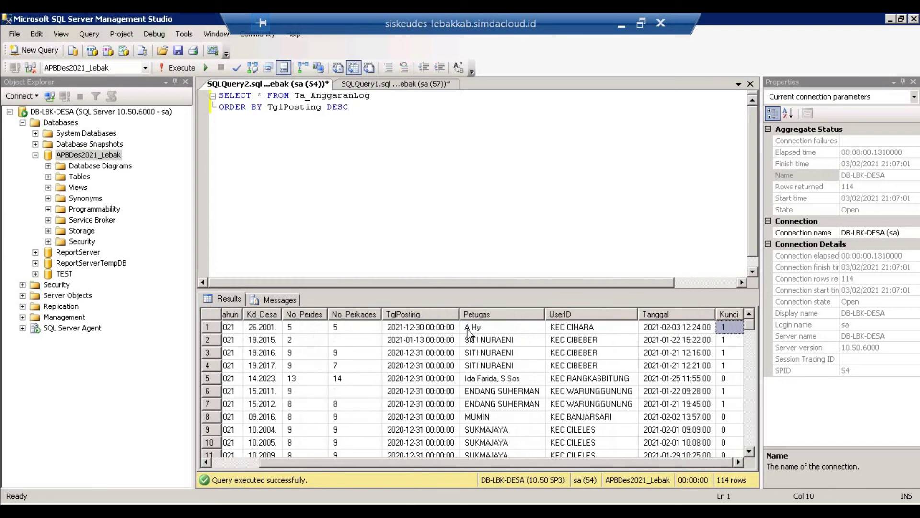
pyautogui.press('Left')
pyautogui.press('Left')
pyautogui.press('Left')
pyautogui.press('Left')
pyautogui.press('Left')
pyautogui.press('Left')
pyautogui.press('Left')
pyautogui.press('Left')
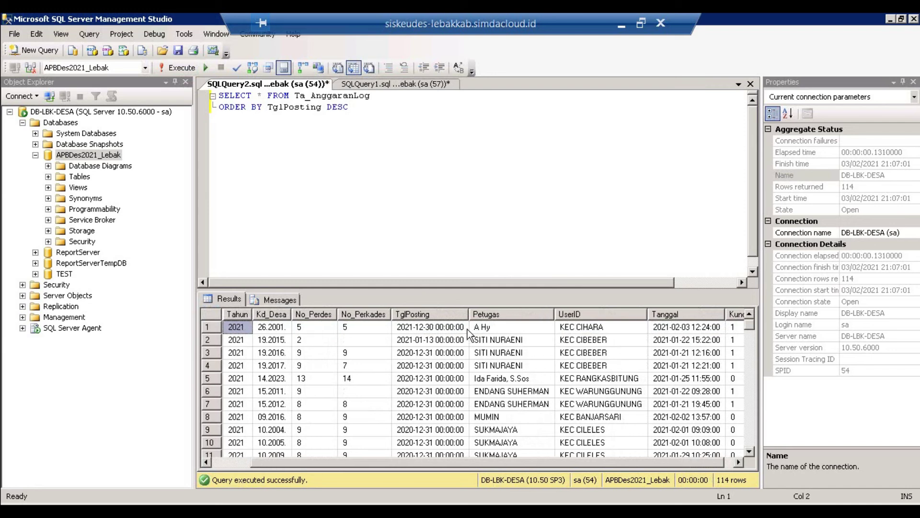
# - Change the sort to Kd_Desa ASC, rerun, and check the first row, village 03.2001
pyautogui.doubleClick(297, 107)
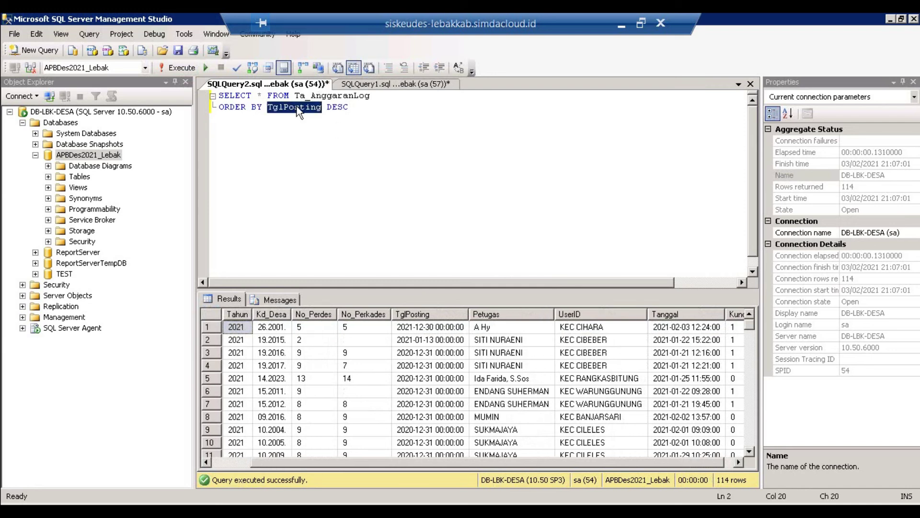
pyautogui.write('Kd_Desa')
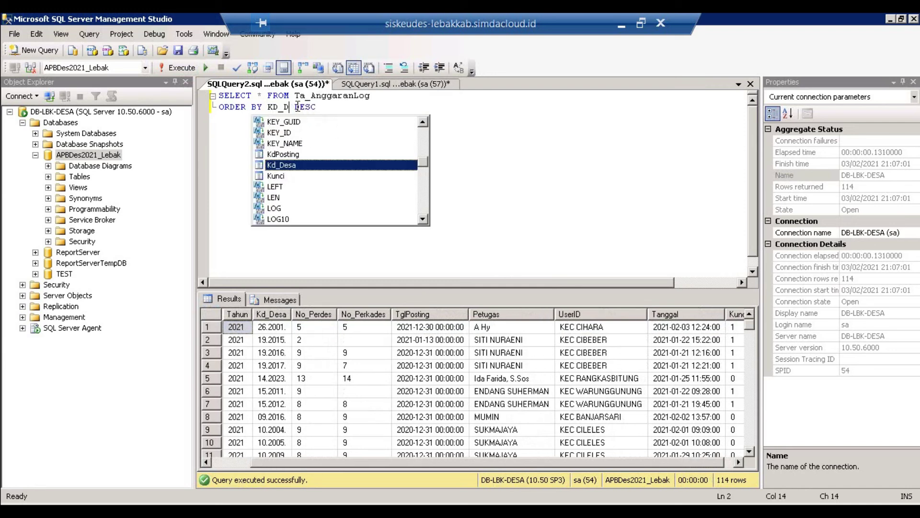
pyautogui.press('Tab')
pyautogui.press('Right')
pyautogui.press('Delete')
pyautogui.press('Delete')
pyautogui.press('Delete')
pyautogui.press('Delete')
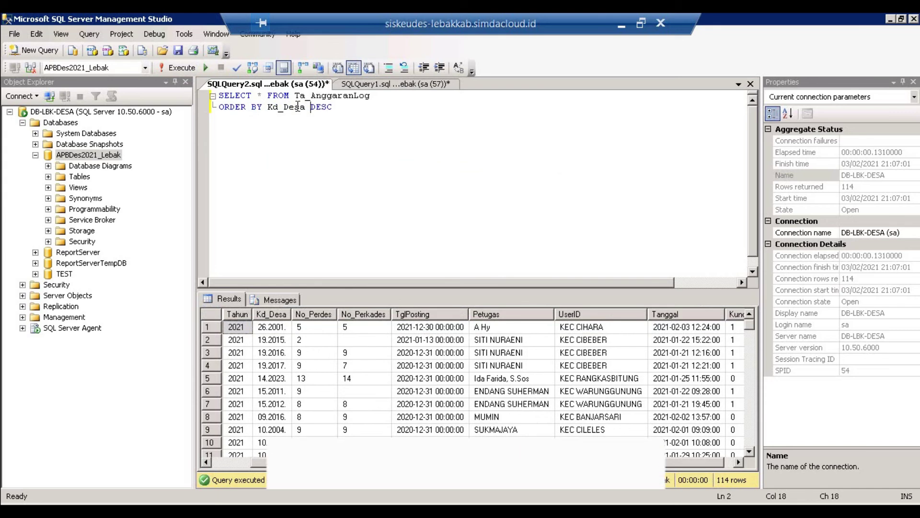
pyautogui.write('ASC')
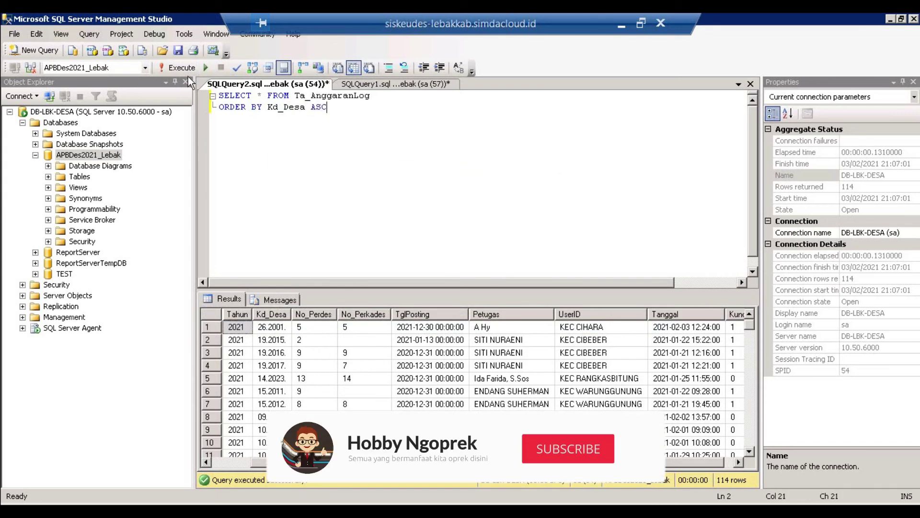
pyautogui.click(182, 68)
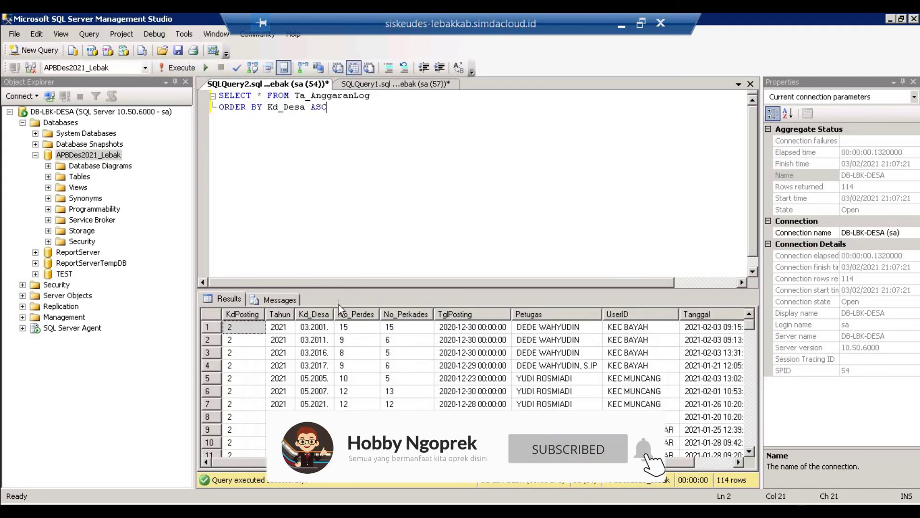
pyautogui.click(326, 327)
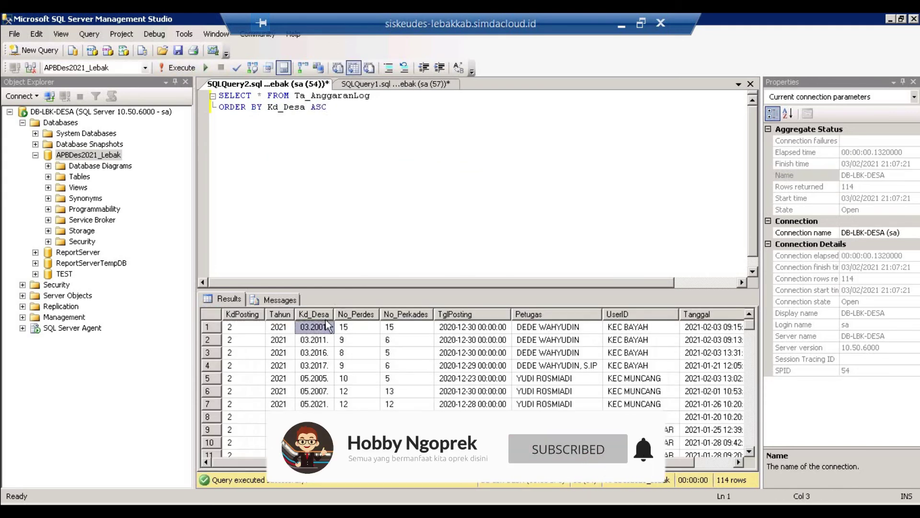
pyautogui.click(554, 324)
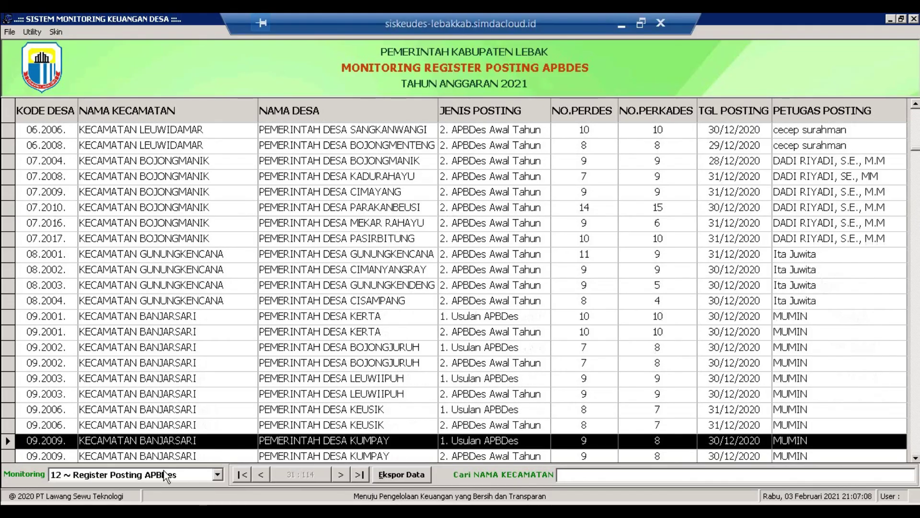
# - Reload 12 ~ Register Posting APBDes, check PASIRGOMBONG through SINDANGWANGI, then minimize the remote session
pyautogui.click(156, 475)
pyautogui.click(113, 424)
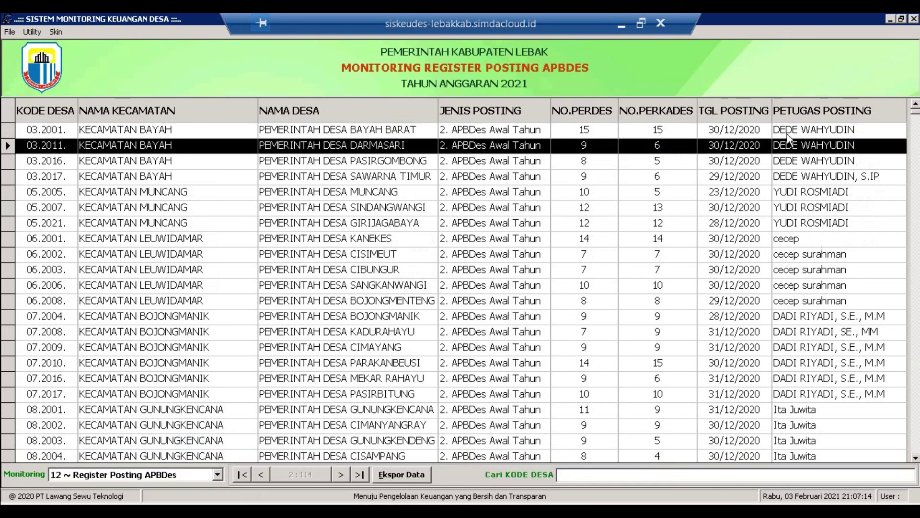
pyautogui.press('Down')
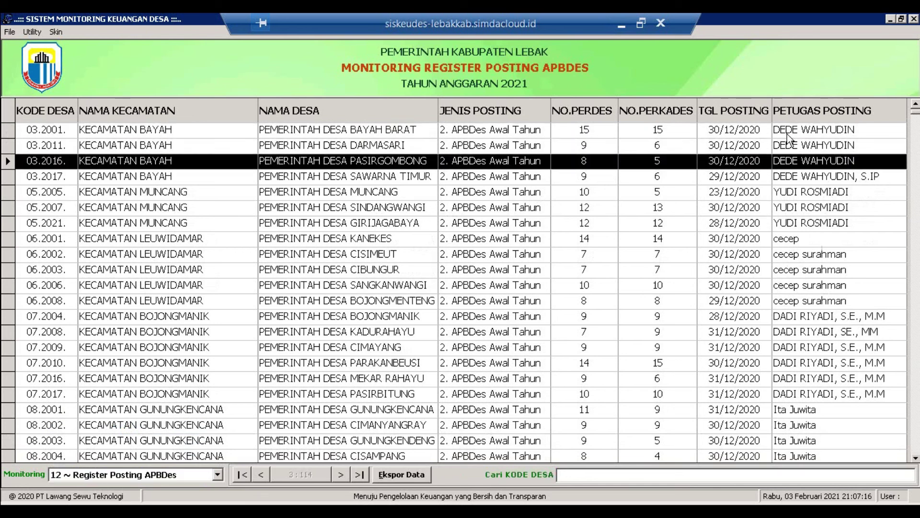
pyautogui.press('Down')
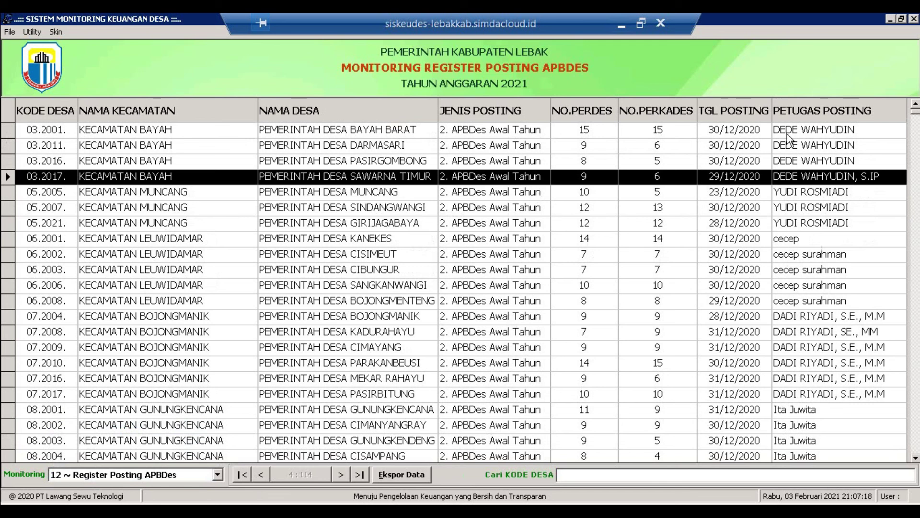
pyautogui.press('Down')
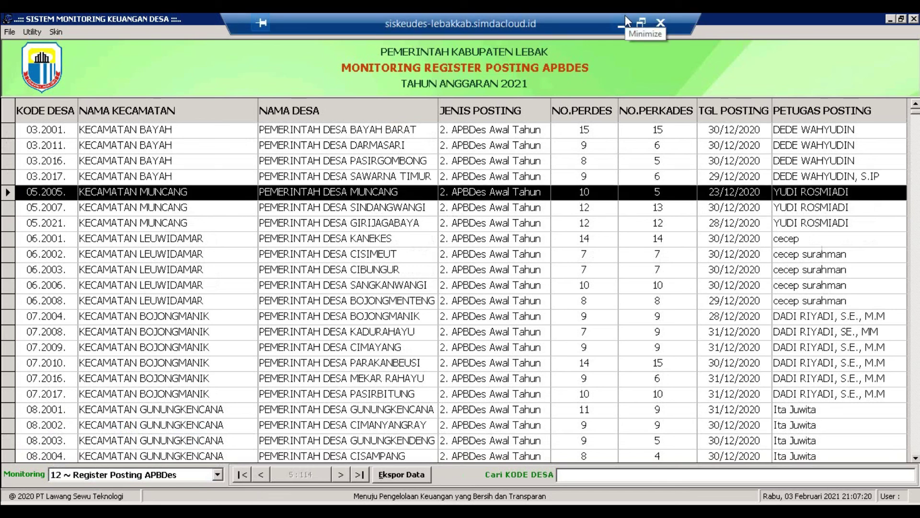
pyautogui.press('Down')
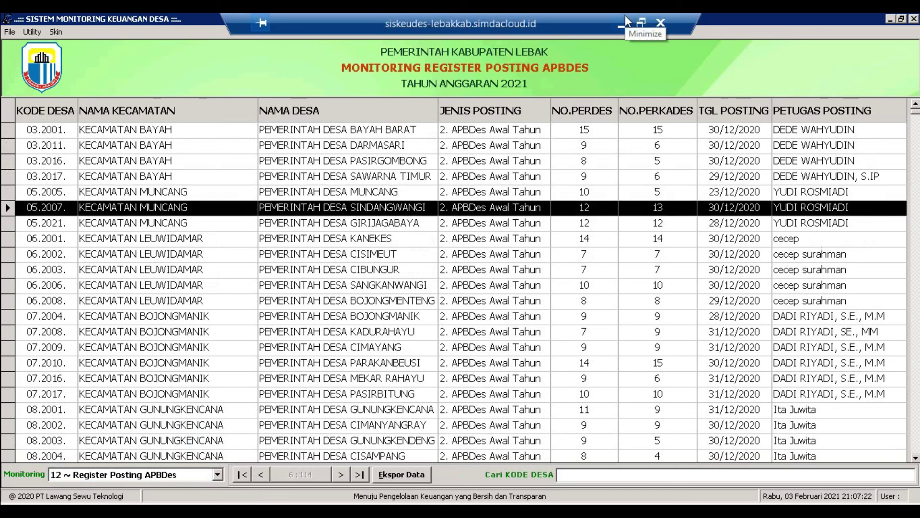
pyautogui.click(625, 16)
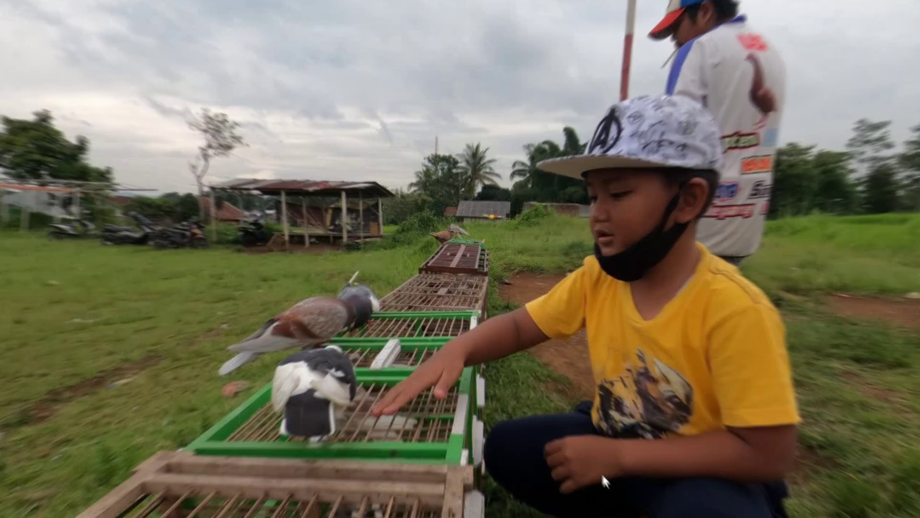